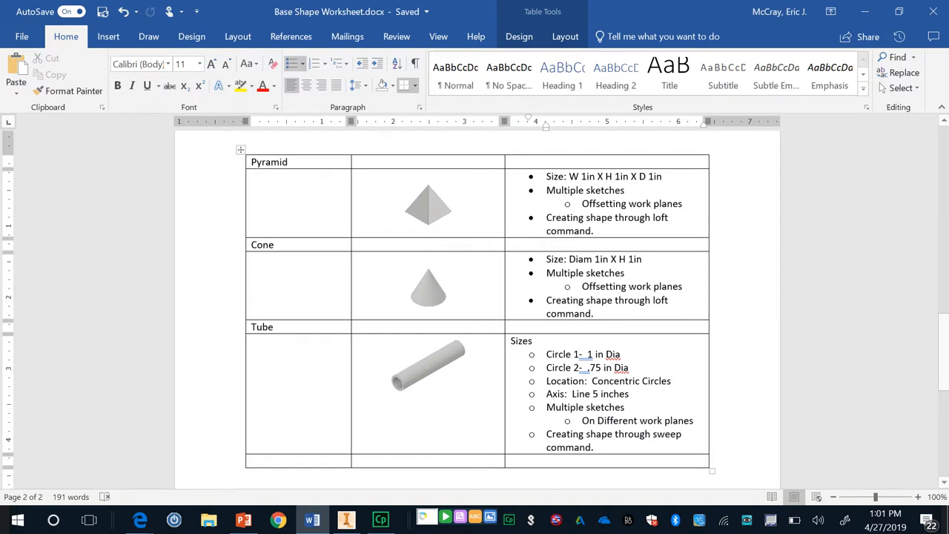
# Switch to Autodesk Inventor and create a new standard part file.
pyautogui.moveTo(346, 524)
pyautogui.click(346, 521)
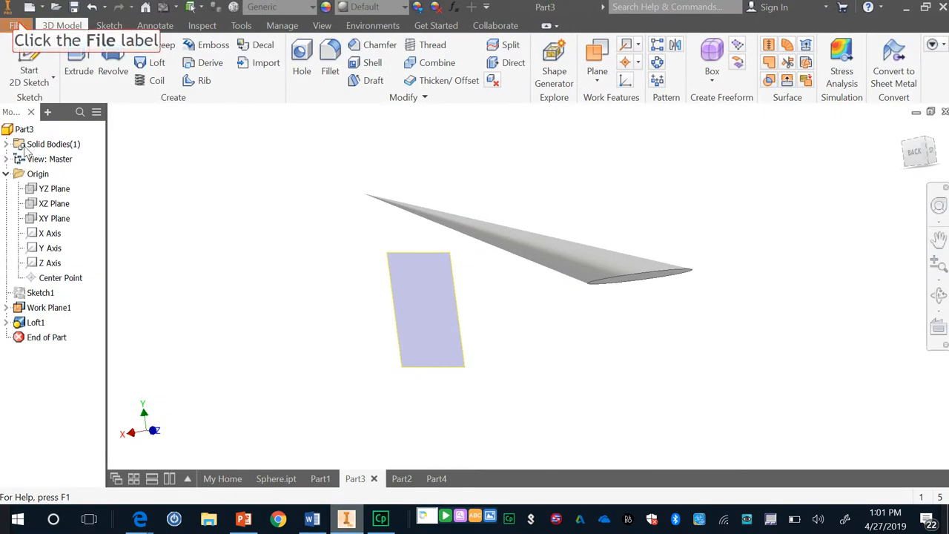
pyautogui.click(16, 25)
pyautogui.moveTo(42, 119)
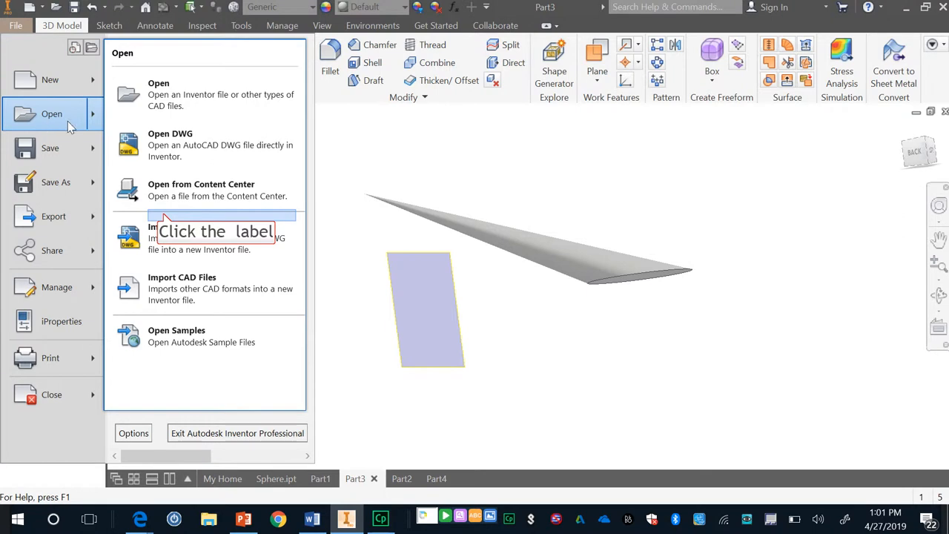
pyautogui.click(166, 217)
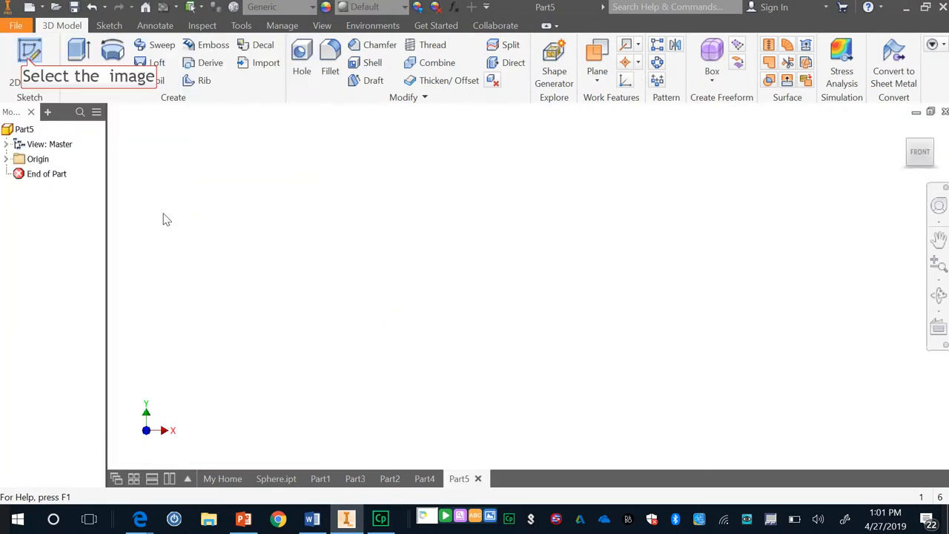
# Start a 2D sketch on the XY plane and draw a circle about 1.19 in in diameter centred on the origin.
pyautogui.click(28, 63)
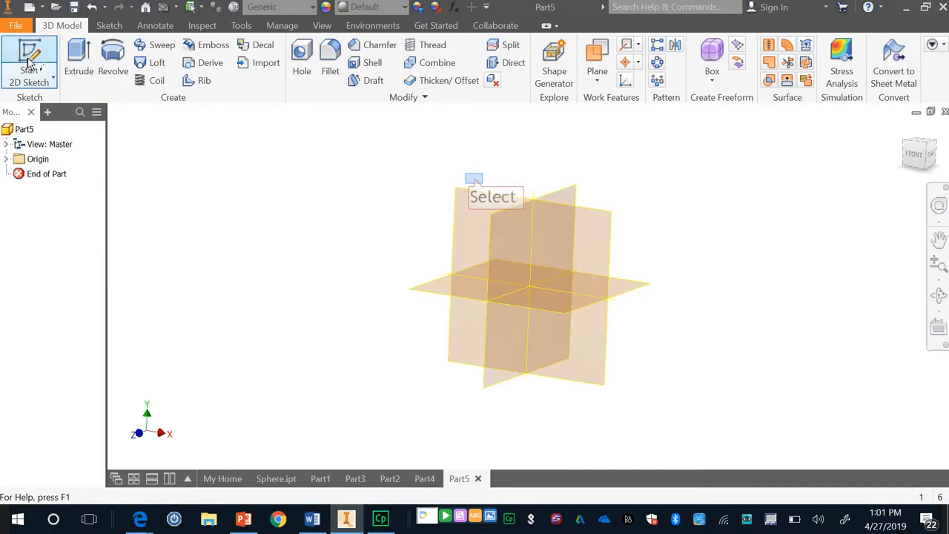
pyautogui.click(475, 184)
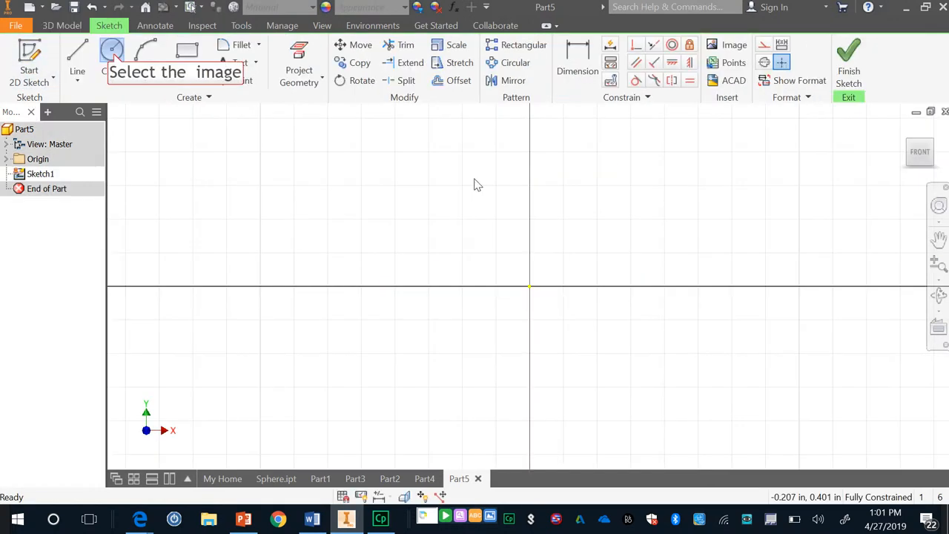
pyautogui.click(112, 55)
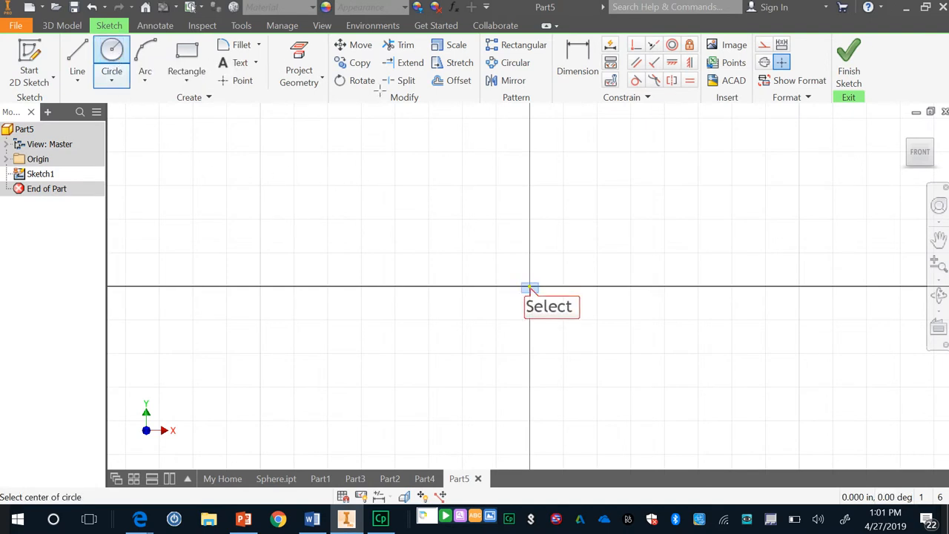
pyautogui.click(530, 287)
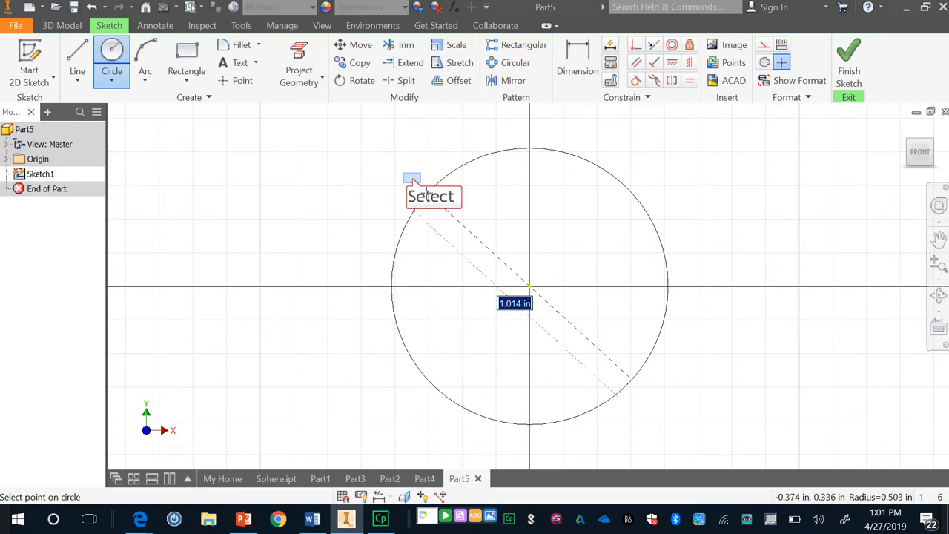
pyautogui.click(412, 178)
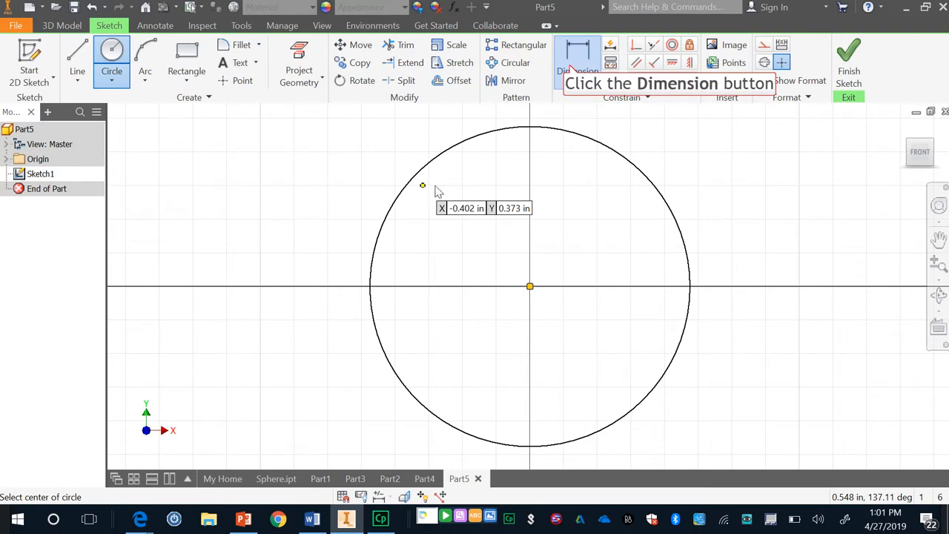
# Dimension the origin-centred circle's diameter to 1 in.
pyautogui.click(574, 71)
pyautogui.click(633, 169)
pyautogui.click(703, 148)
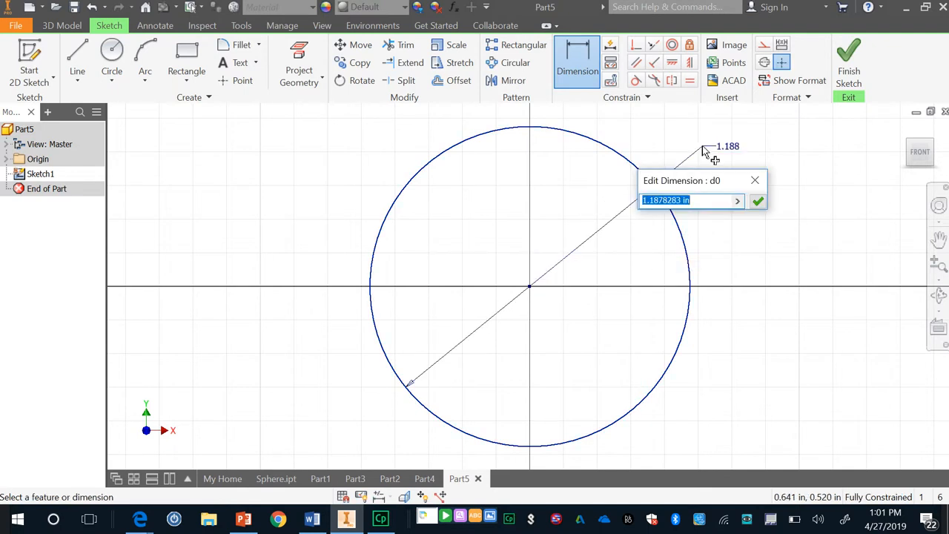
pyautogui.write('1')
pyautogui.press('Return')
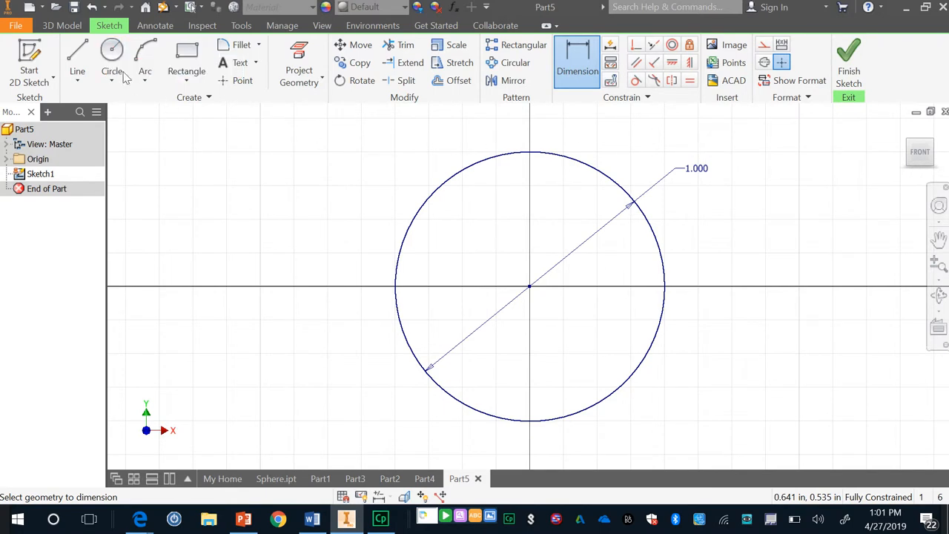
# Draw a second, separate circle to the left of the first and dimension its diameter to 0.75 in.
pyautogui.click(112, 49)
pyautogui.click(259, 237)
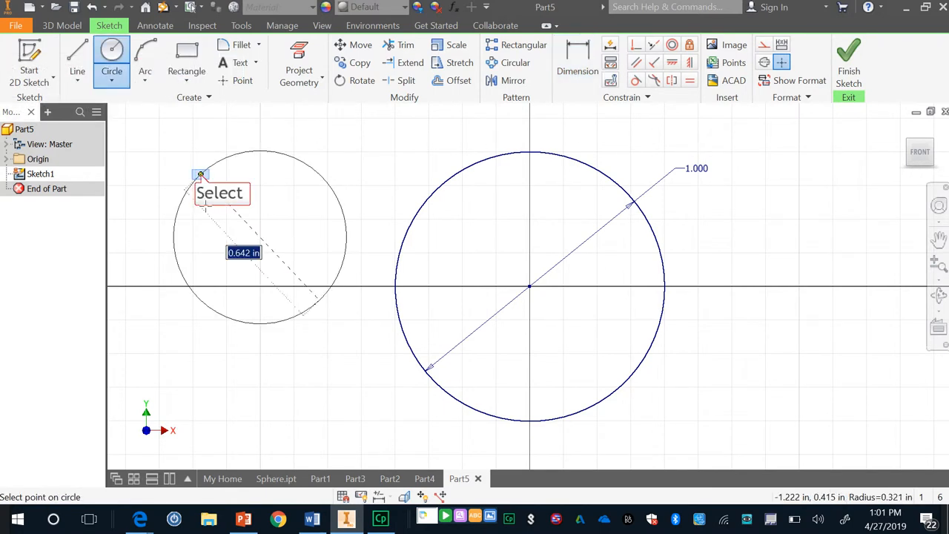
pyautogui.click(200, 175)
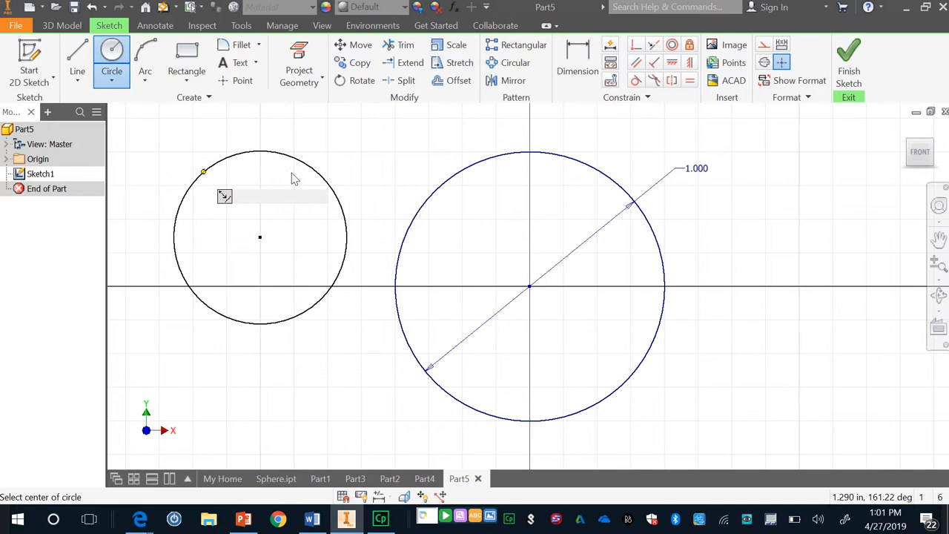
pyautogui.click(581, 69)
pyautogui.click(333, 196)
pyautogui.click(339, 137)
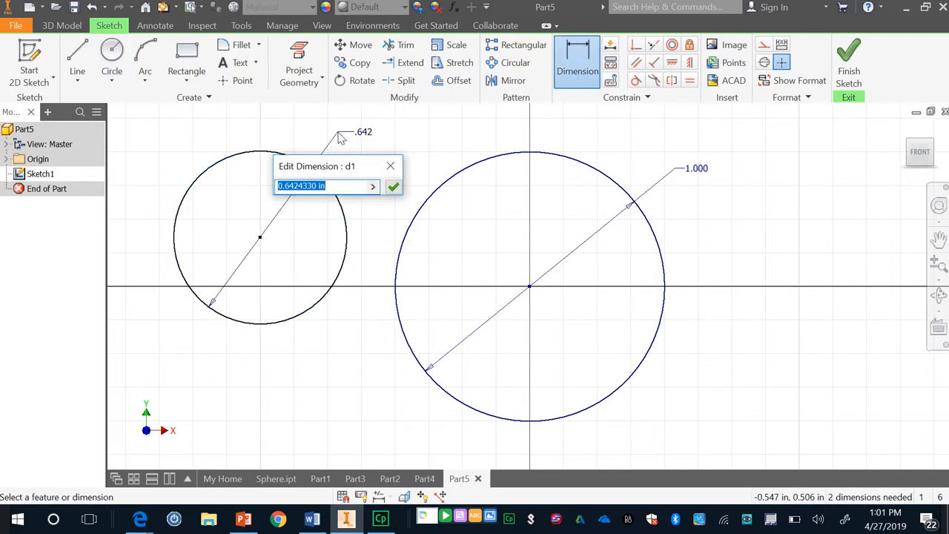
pyautogui.write('.75')
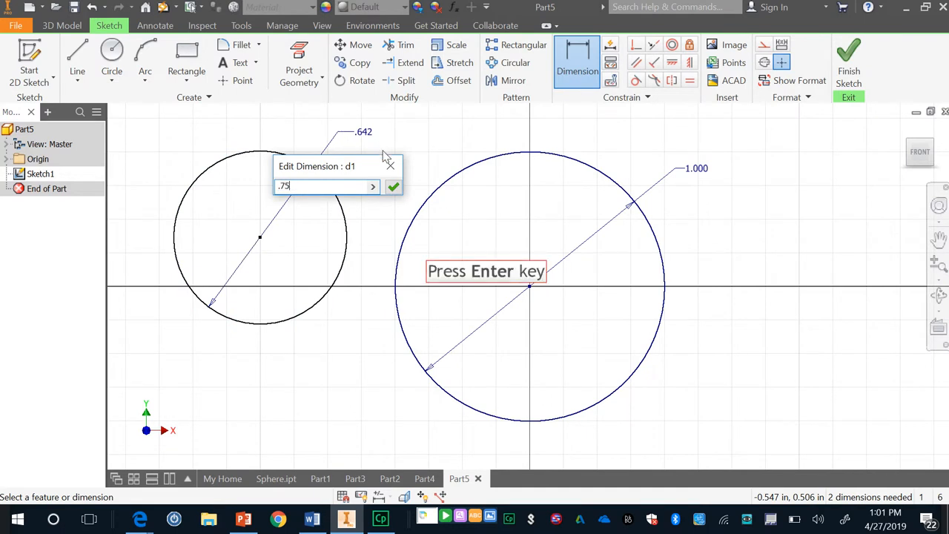
pyautogui.press('Return')
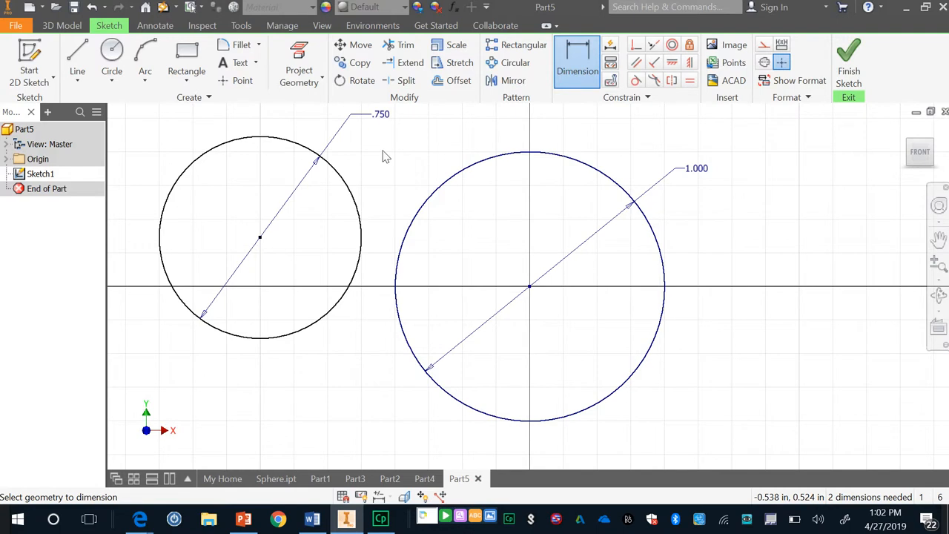
# Make the 0.75 in circle concentric with the 1 in circle and finish the sketch.
pyautogui.click(671, 46)
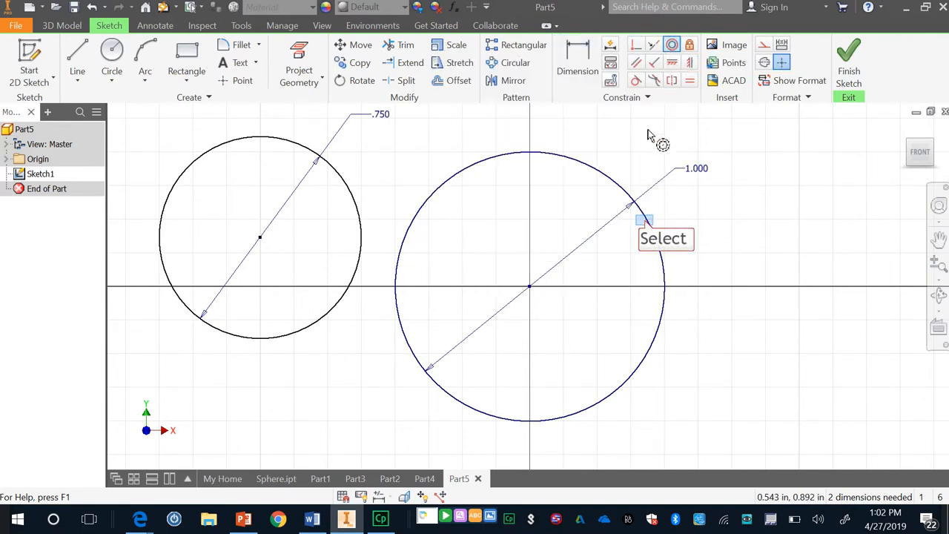
pyautogui.click(645, 223)
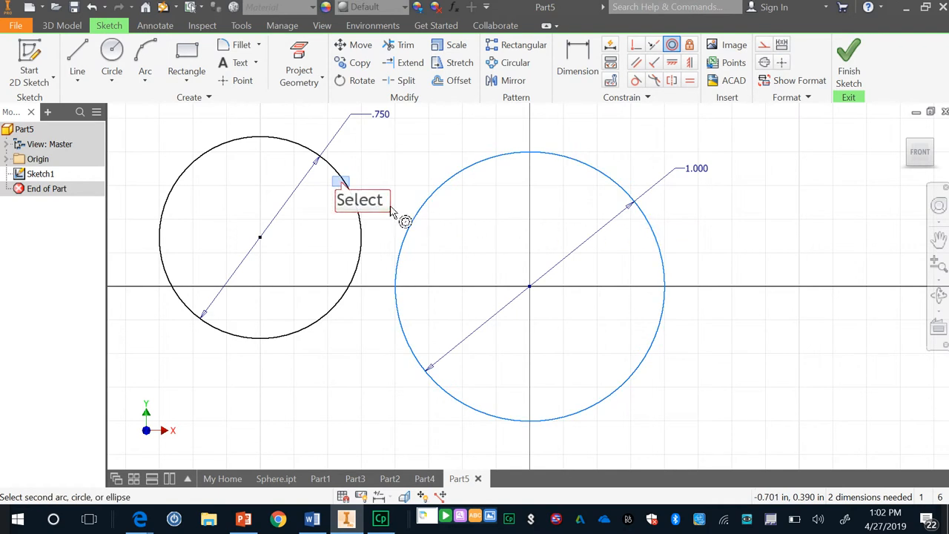
pyautogui.click(341, 185)
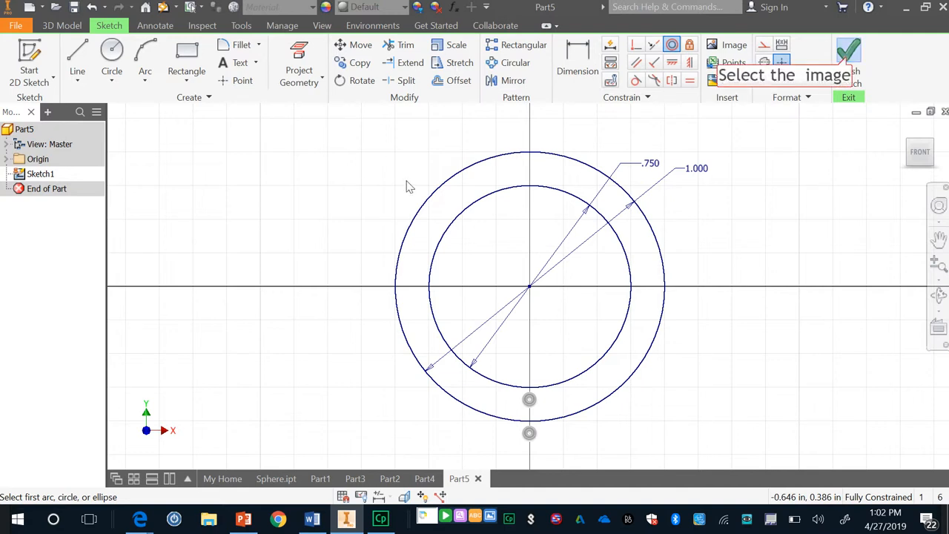
pyautogui.click(850, 63)
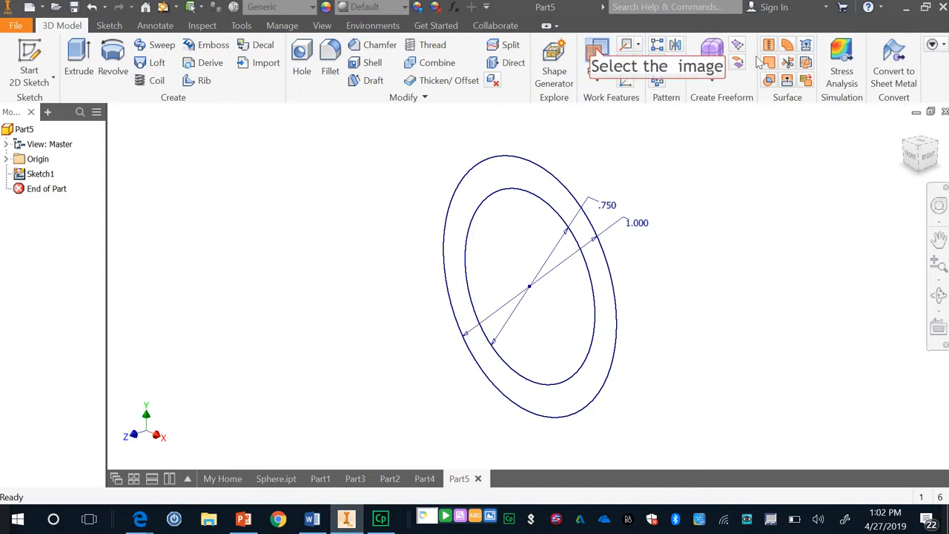
# Expand the part's origin planes and start a new 2D sketch on the XZ plane.
pyautogui.click(597, 52)
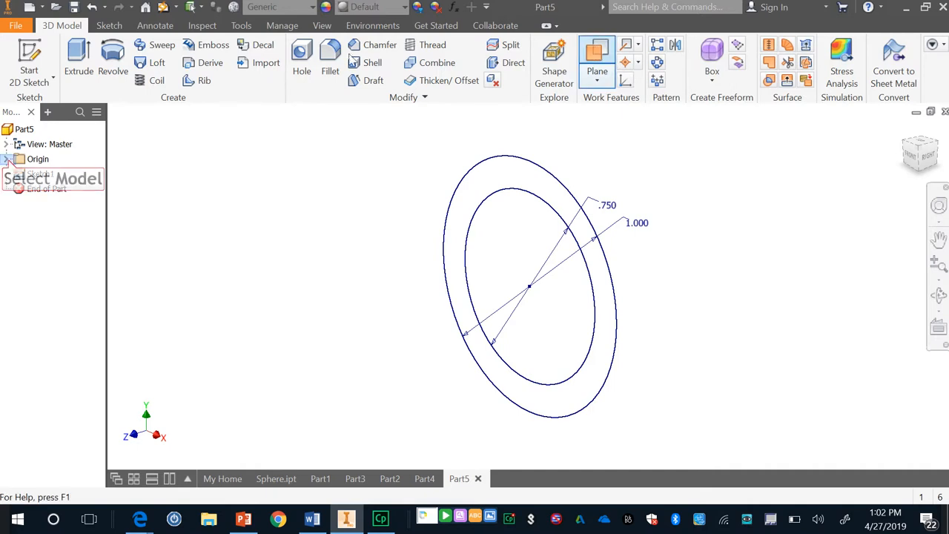
pyautogui.click(7, 159)
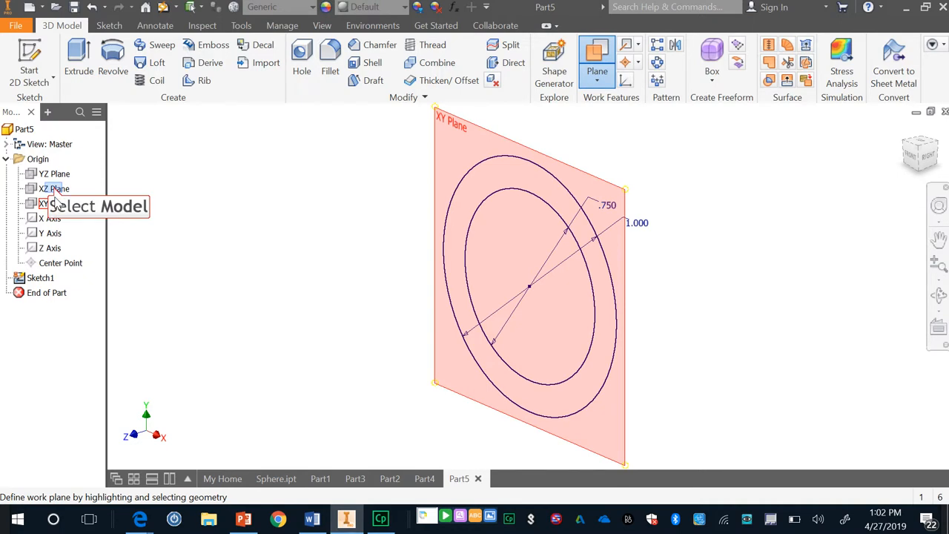
pyautogui.click(54, 190)
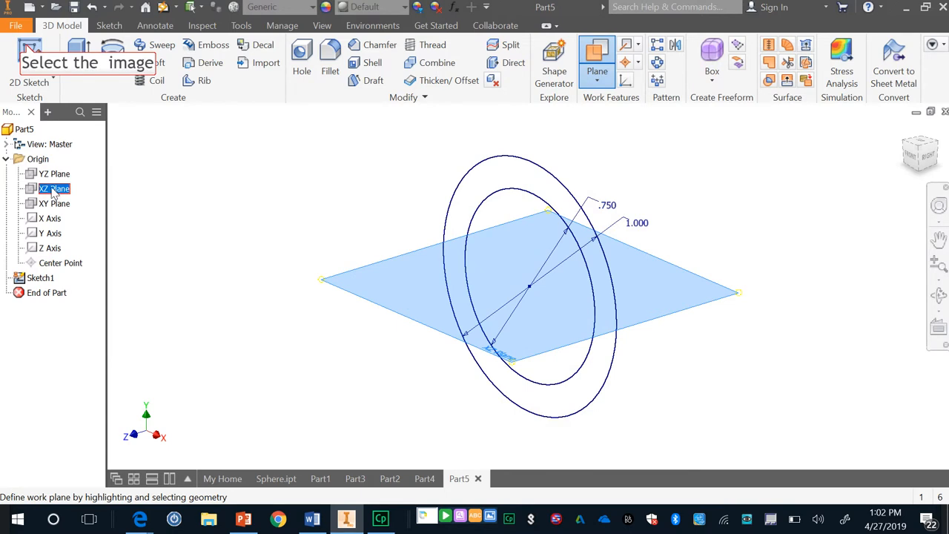
pyautogui.click(28, 49)
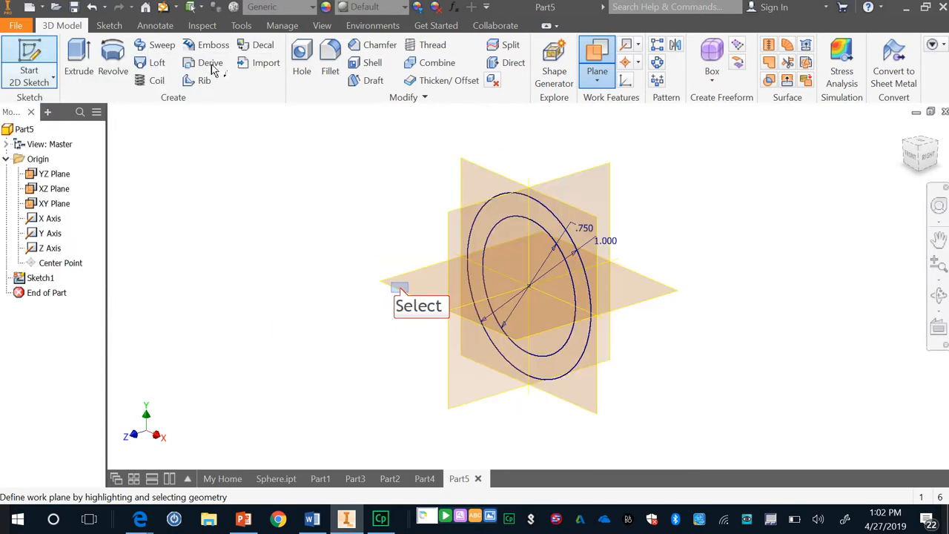
pyautogui.click(401, 292)
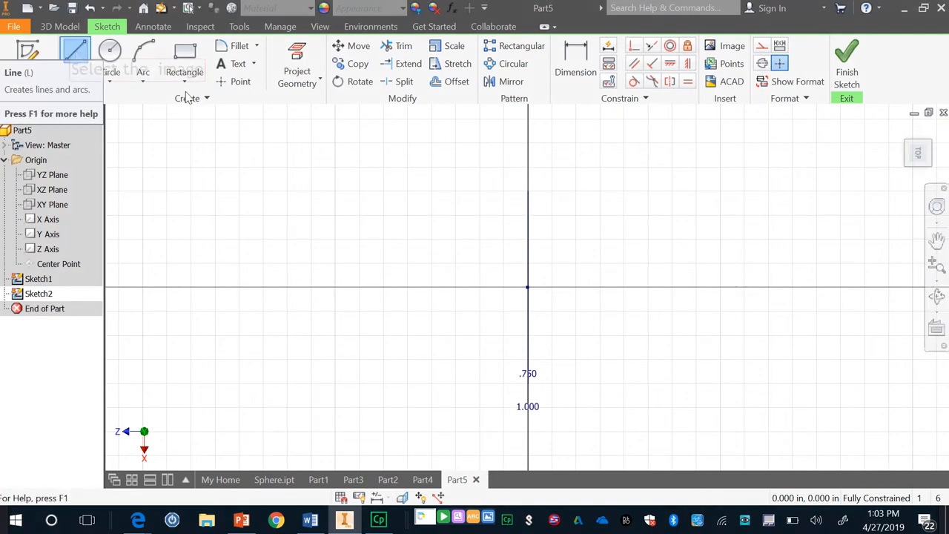
# Draw a straight line about 1.78 in long from the origin in the negative Z direction, perpendicular to the circles.
pyautogui.click(76, 53)
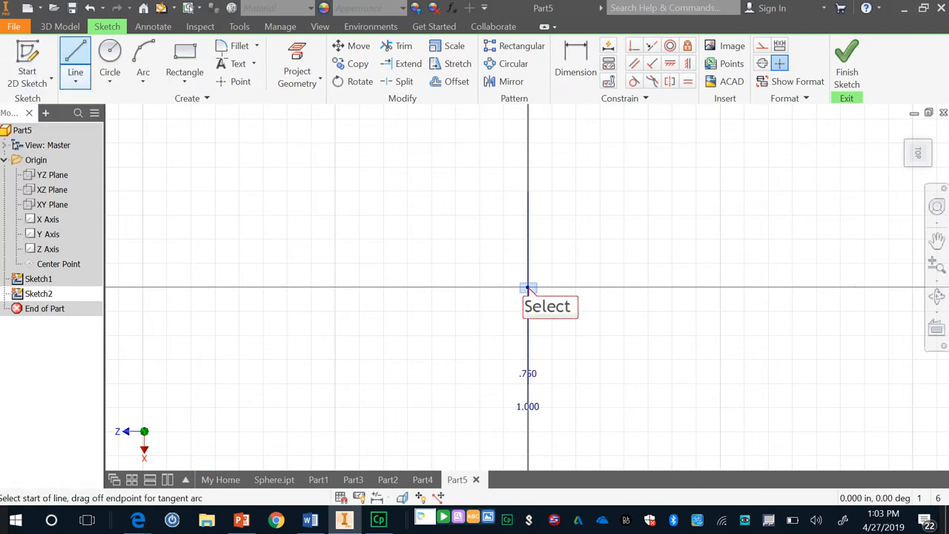
pyautogui.click(527, 288)
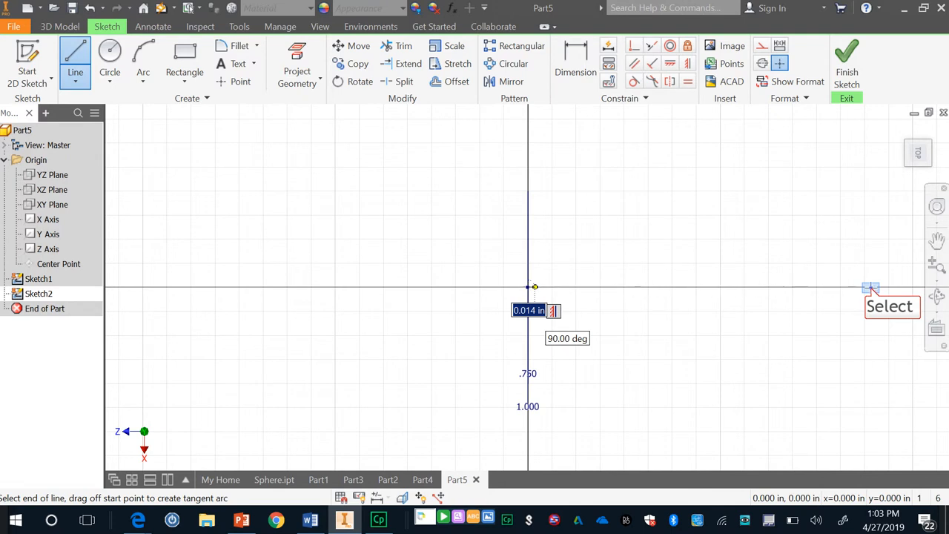
pyautogui.click(870, 288)
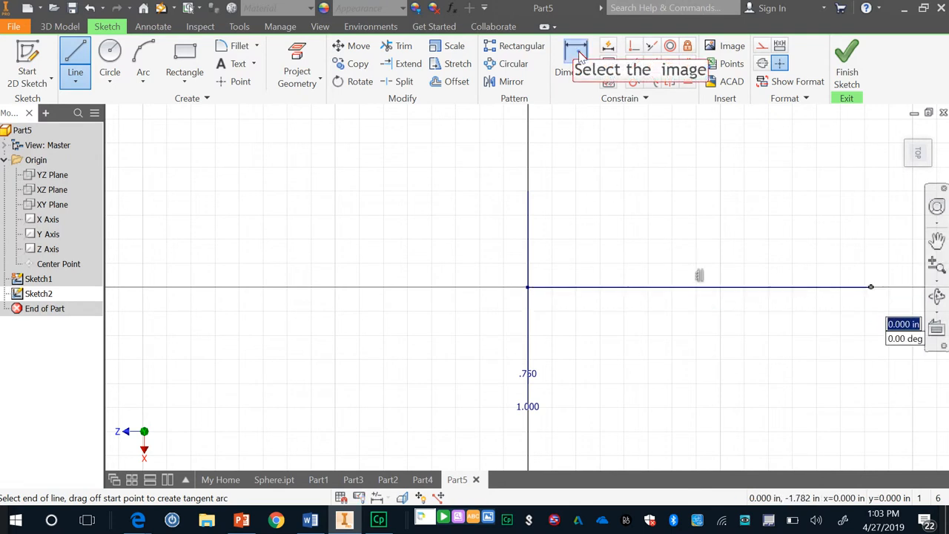
# Dimension the path line's length to 5 in and finish the sketch.
pyautogui.click(575, 63)
pyautogui.click(705, 289)
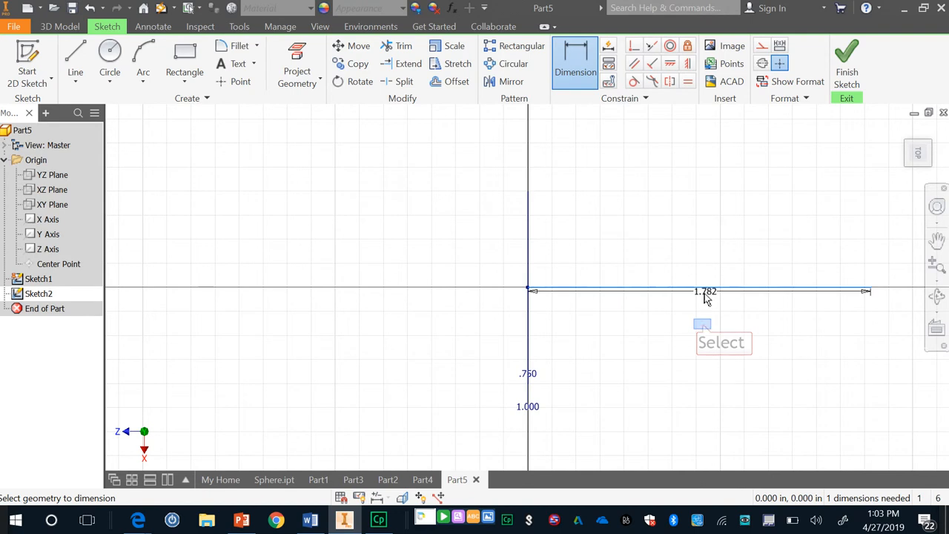
pyautogui.click(705, 324)
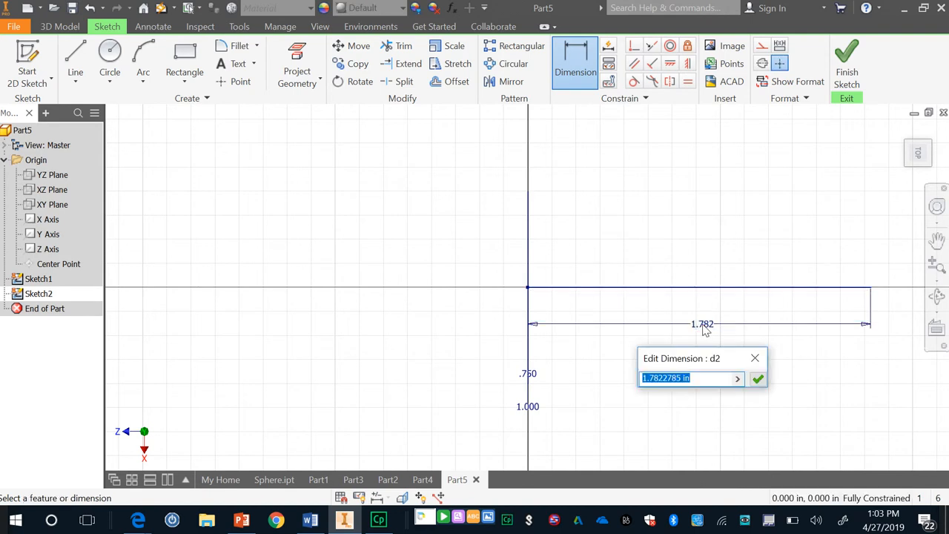
pyautogui.write('5')
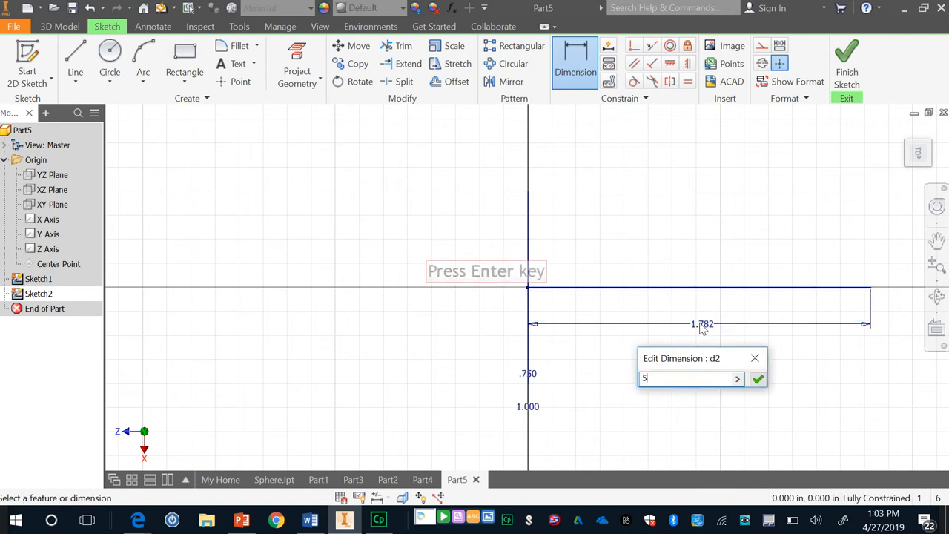
pyautogui.press('Return')
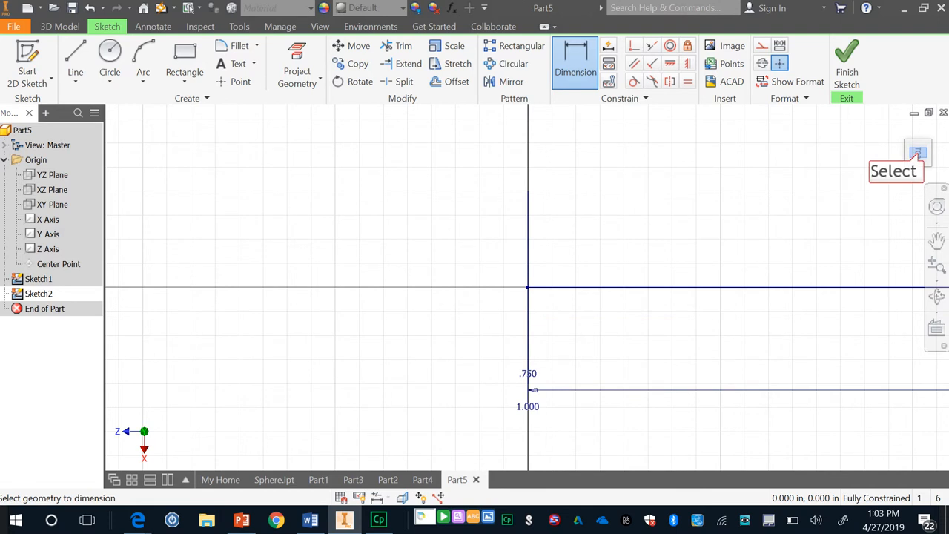
pyautogui.click(917, 154)
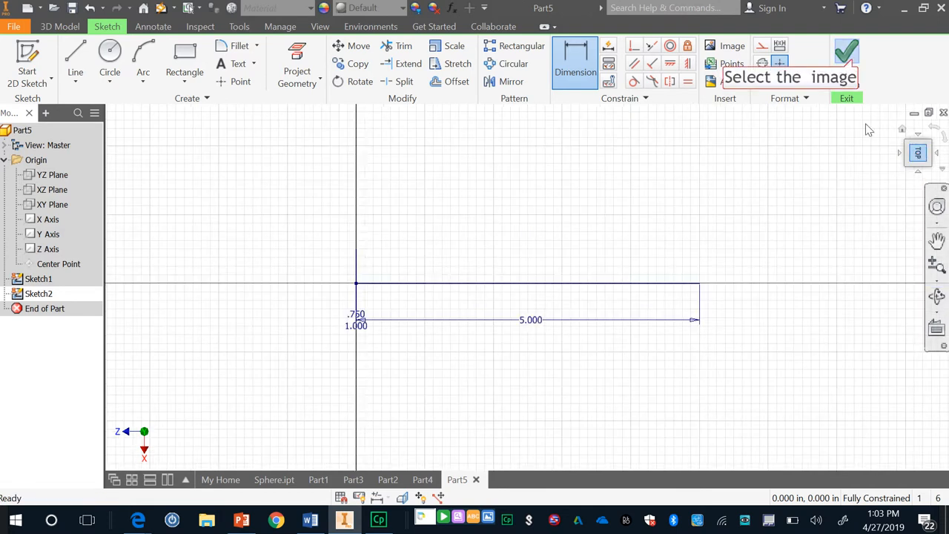
pyautogui.click(851, 65)
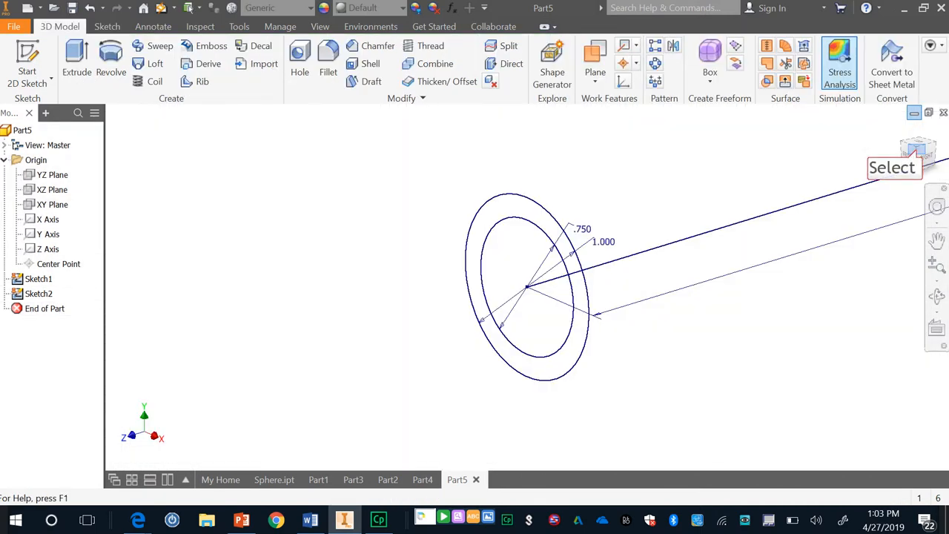
# Sweep the ring profile between the two concentric circles along the 5 in line, and inspect the straight tube from the front.
pyautogui.click(919, 156)
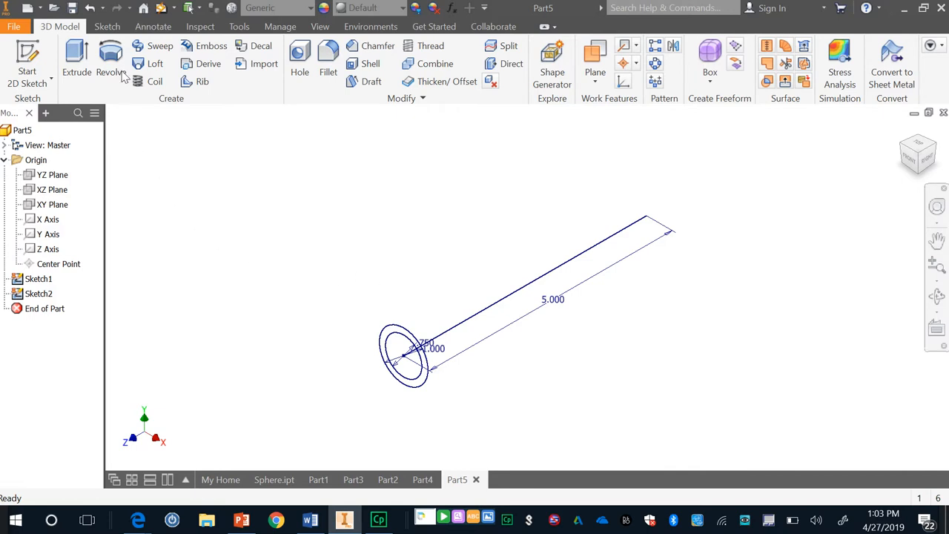
pyautogui.click(156, 48)
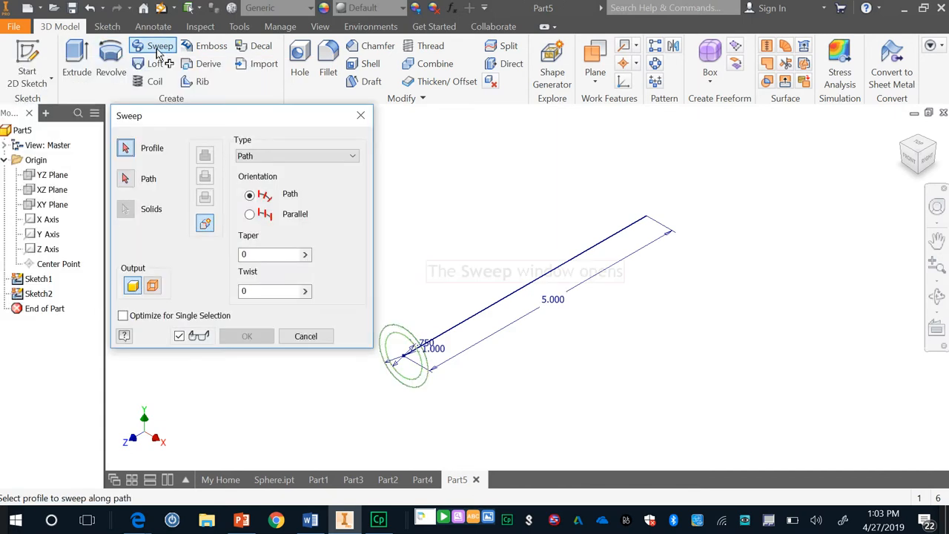
pyautogui.click(384, 337)
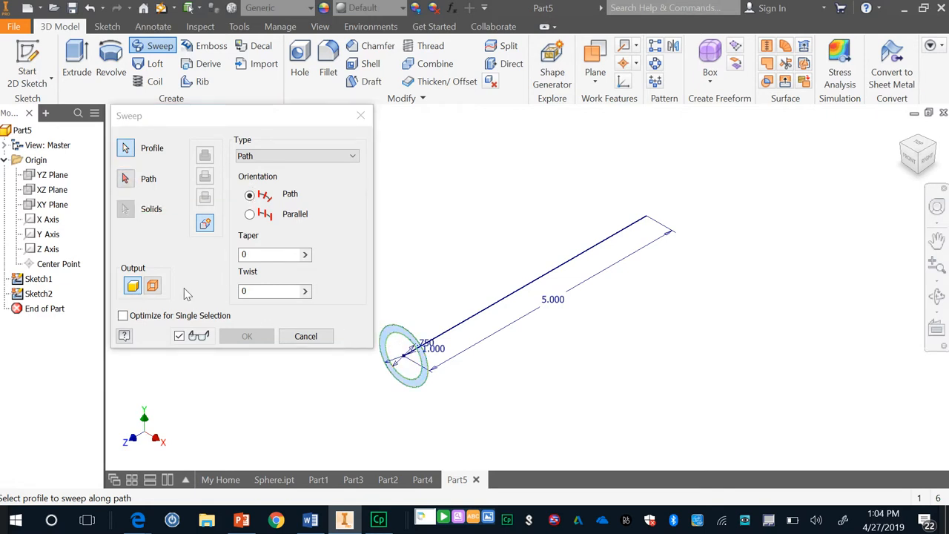
pyautogui.click(127, 183)
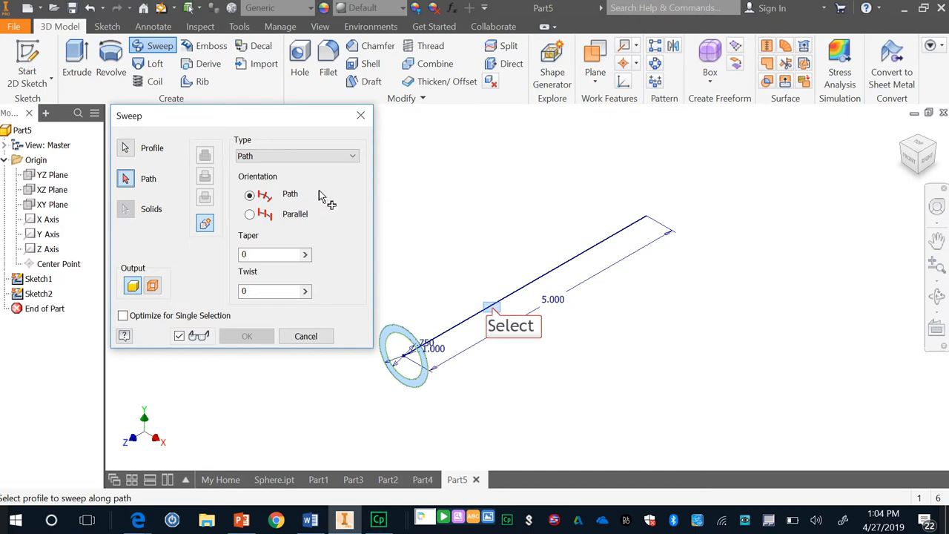
pyautogui.click(492, 304)
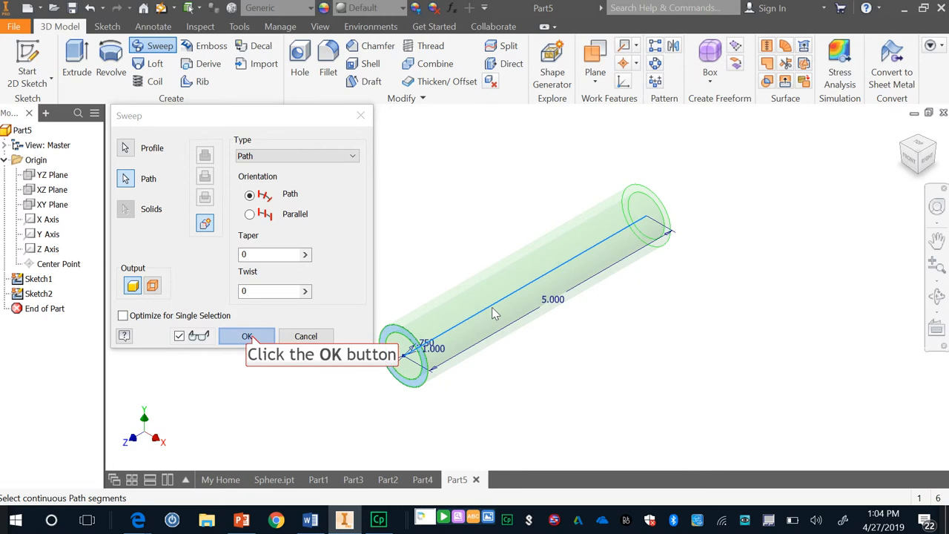
pyautogui.click(247, 337)
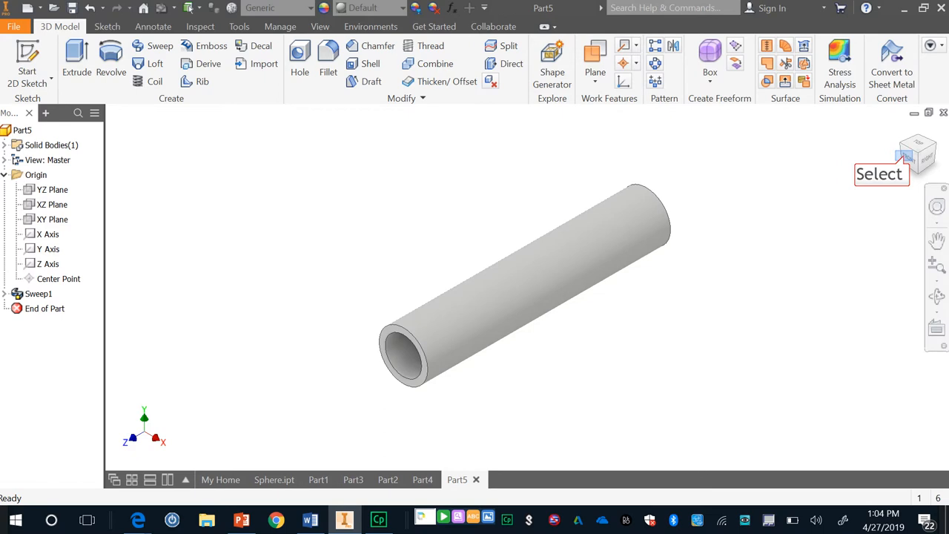
pyautogui.click(906, 156)
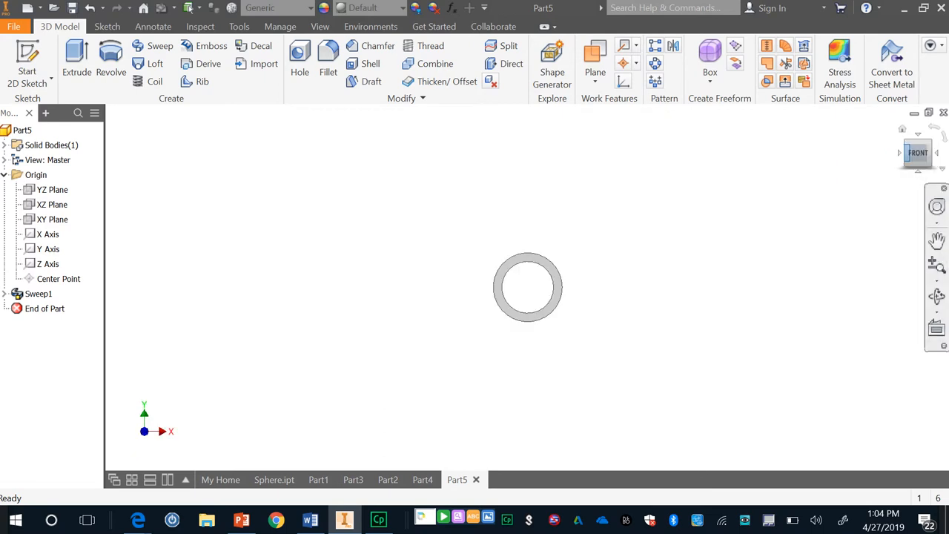
pyautogui.click(929, 142)
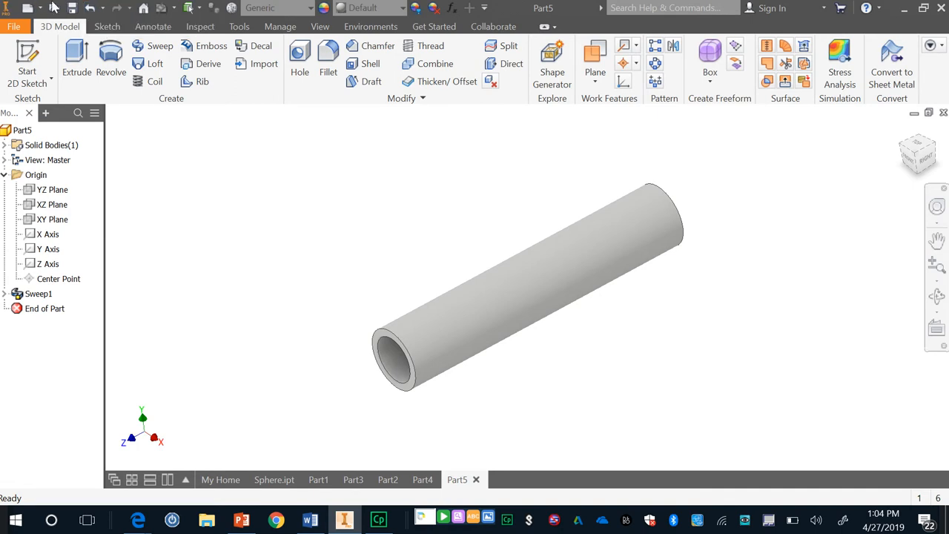
# Undo the sweep, the path line's 5 in dimension and the line itself, returning to the open path sketch.
pyautogui.click(89, 9)
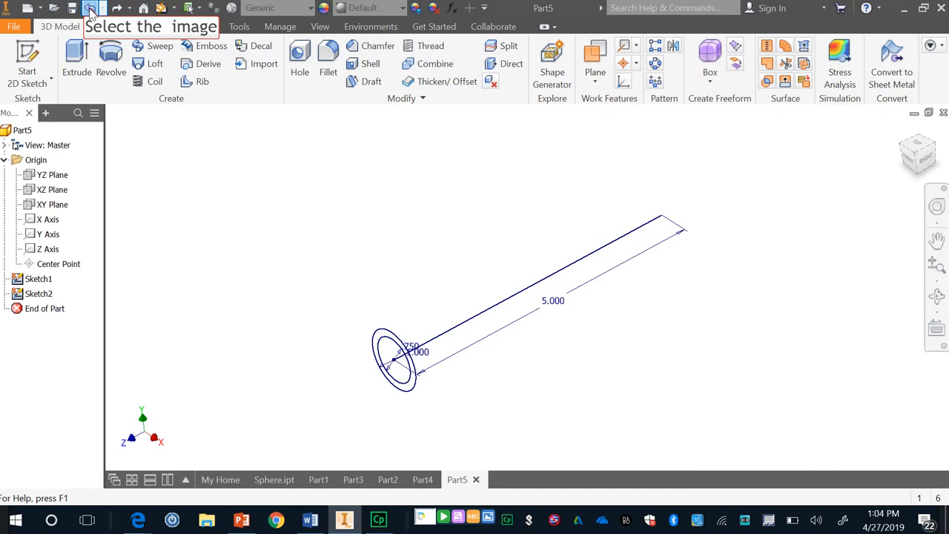
pyautogui.click(90, 9)
pyautogui.click(90, 9)
pyautogui.click(89, 9)
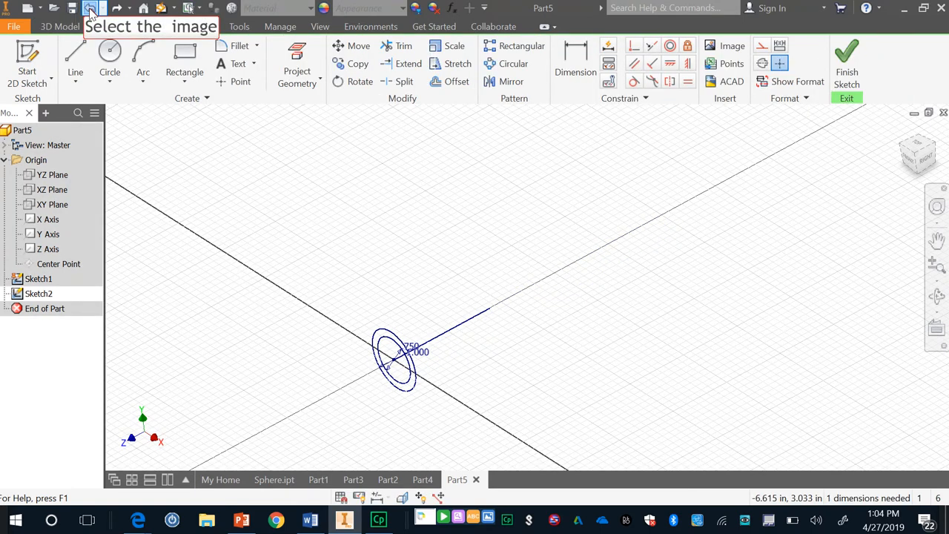
pyautogui.click(89, 9)
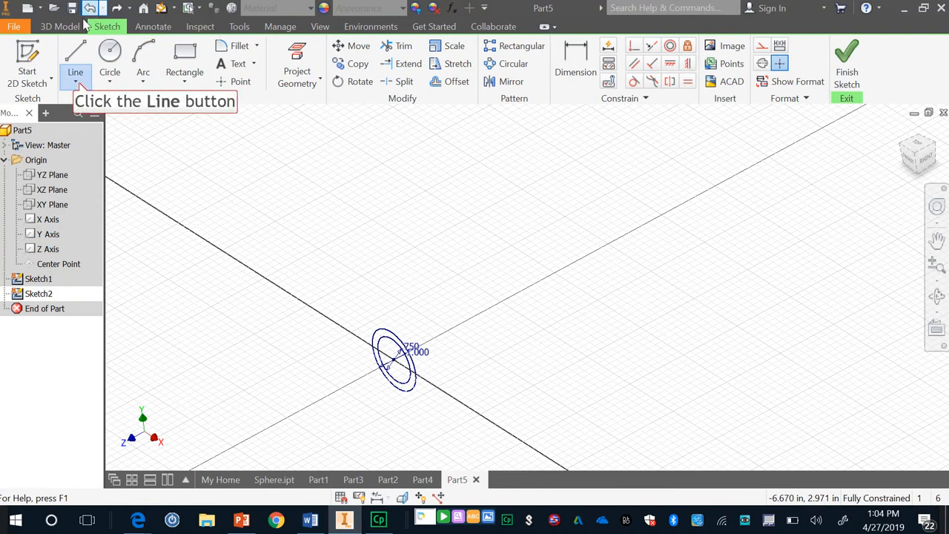
# Start a control vertex spline at the origin, placing its next vertex about 1 in along negative Z and 0.11 in off the axis.
pyautogui.click(78, 83)
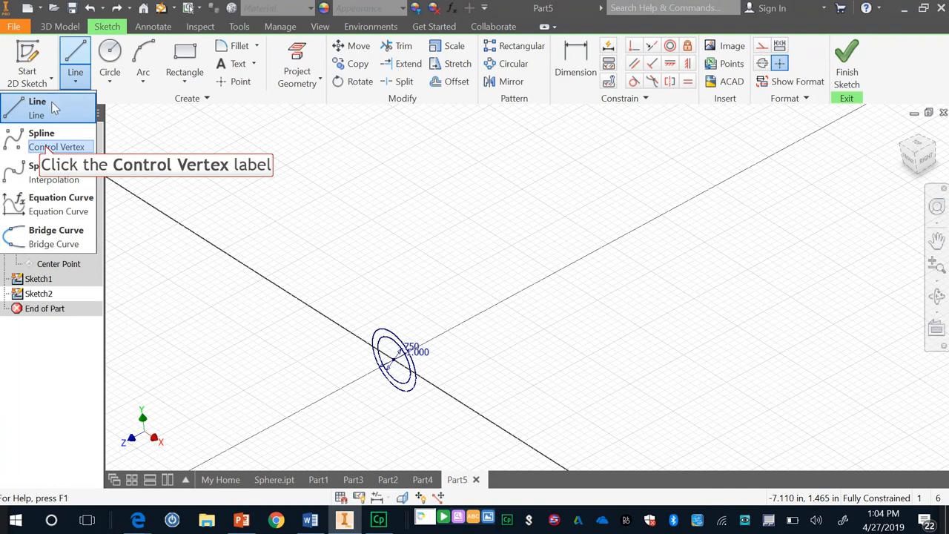
pyautogui.click(47, 148)
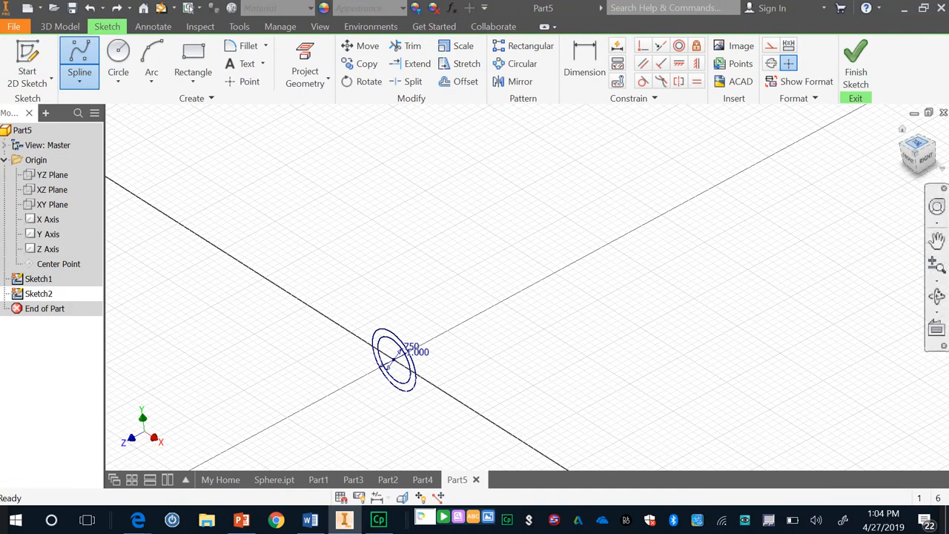
pyautogui.click(918, 143)
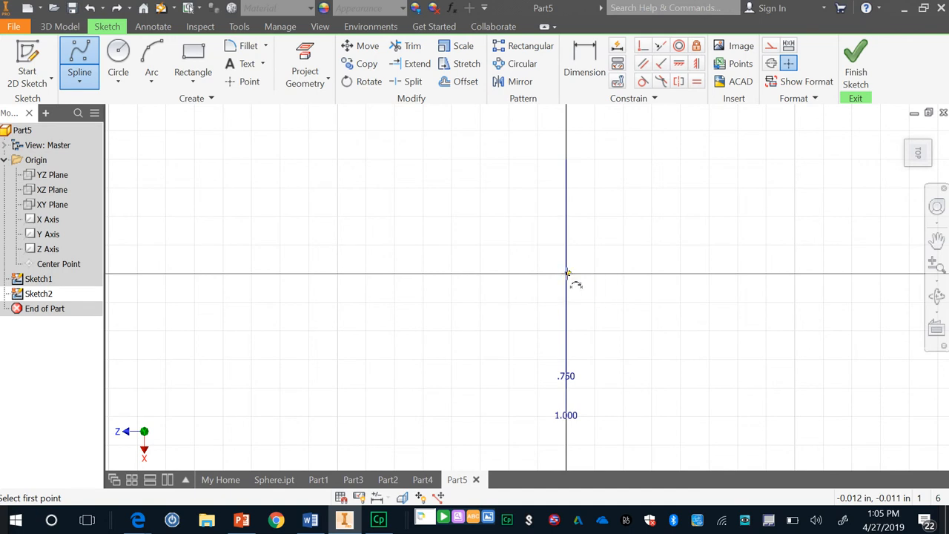
pyautogui.click(567, 273)
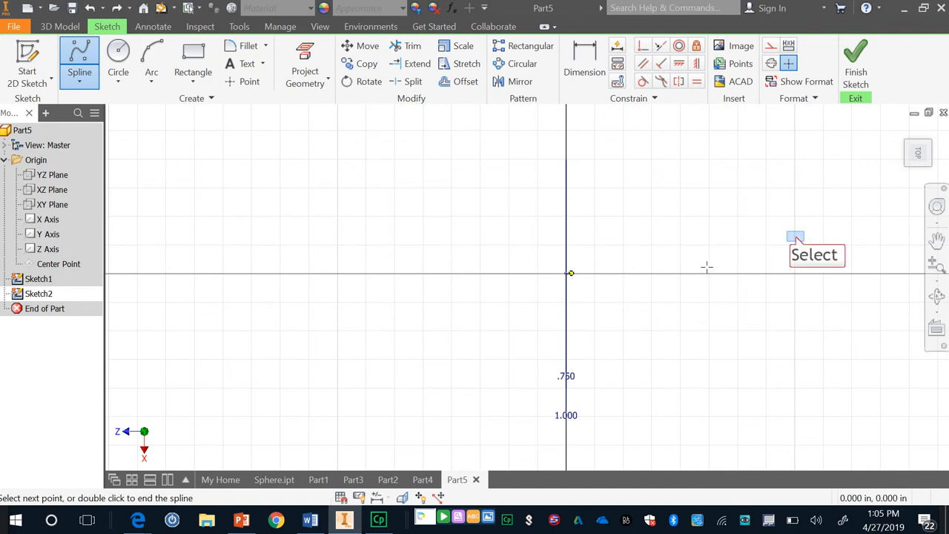
pyautogui.click(794, 237)
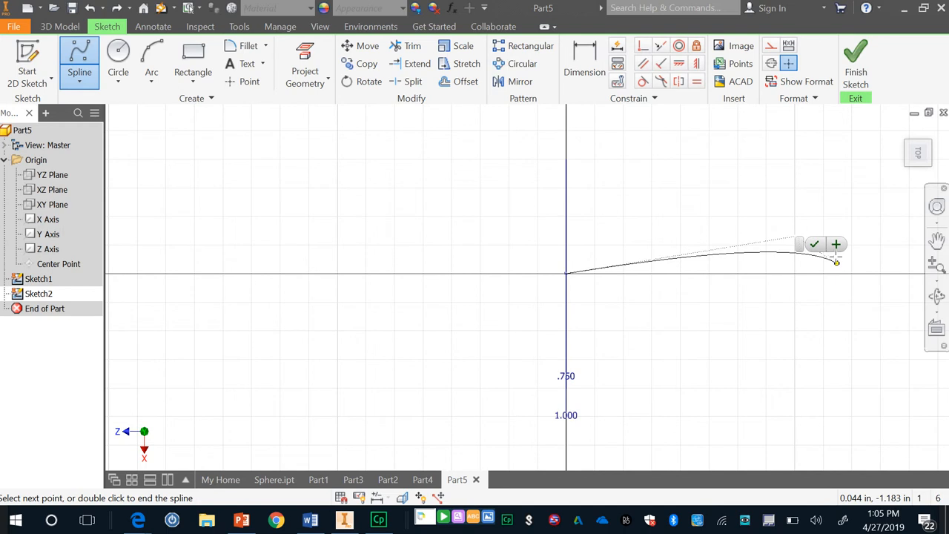
# Add five more vertices to shape an S-curve, ending the spline on the Z axis about 8.76 in from the origin.
pyautogui.scroll(3, 836, 264)
pyautogui.scroll(-4, 836, 263)
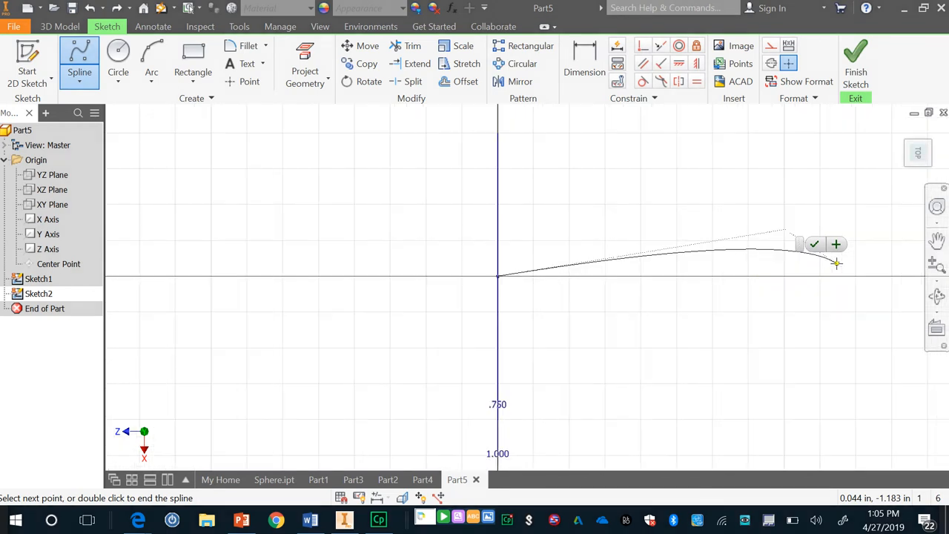
pyautogui.scroll(4, 839, 263)
pyautogui.press('F2')
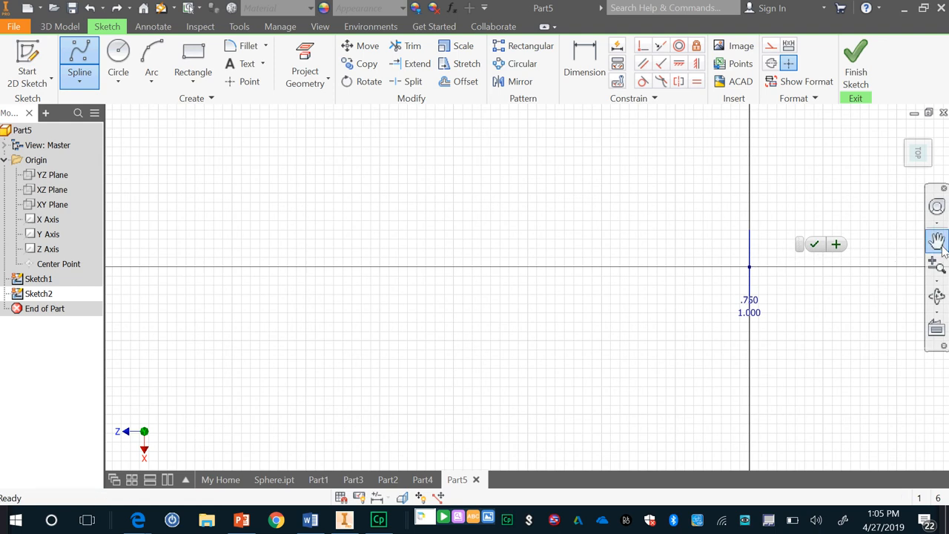
pyautogui.moveTo(830, 210); pyautogui.dragTo(383, 223)
pyautogui.press('Escape')
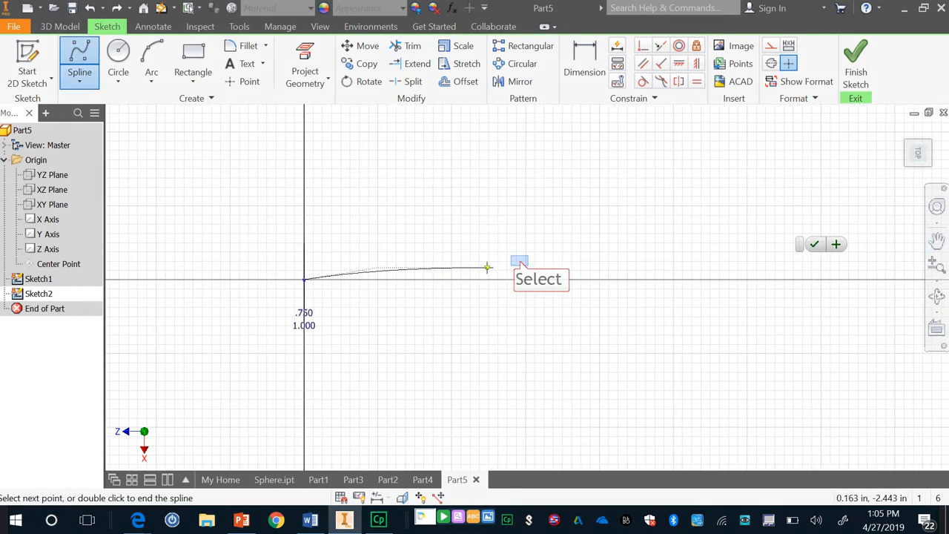
pyautogui.click(518, 260)
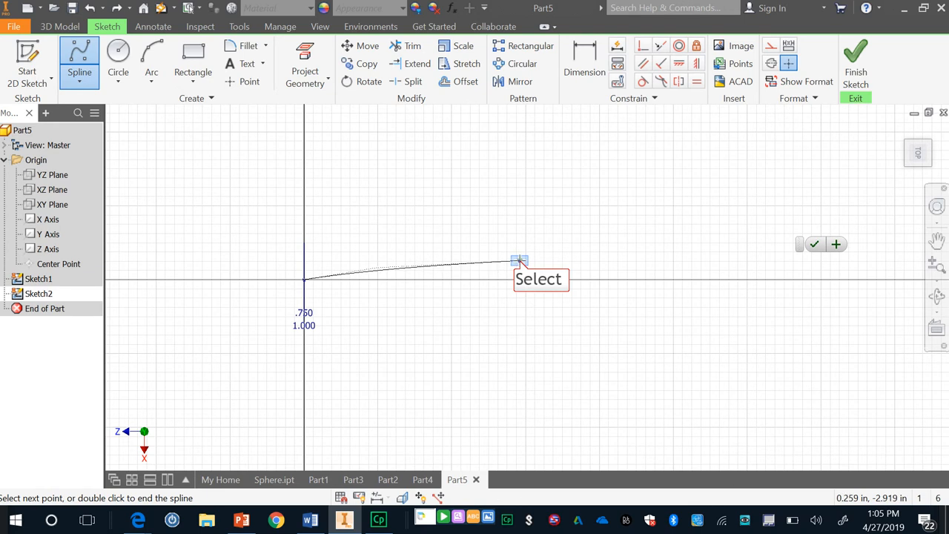
pyautogui.click(586, 332)
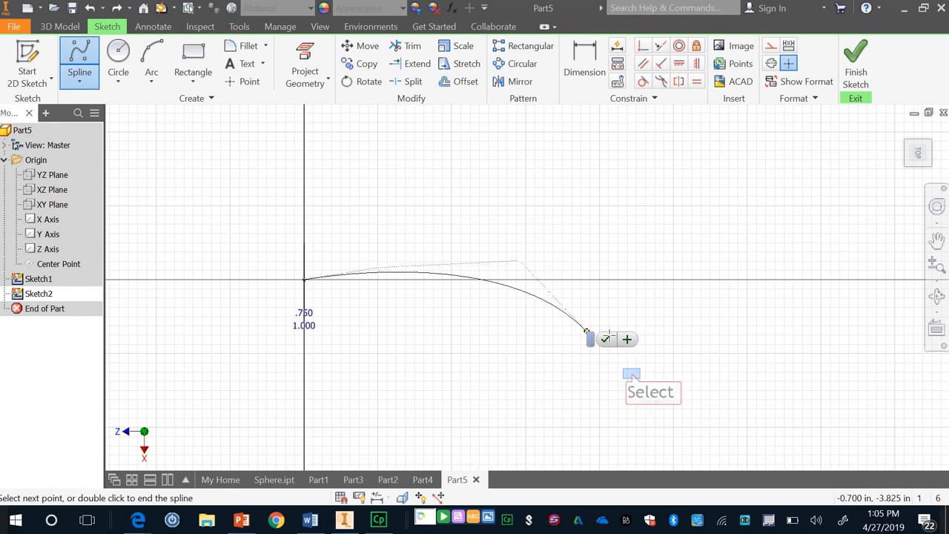
pyautogui.click(630, 373)
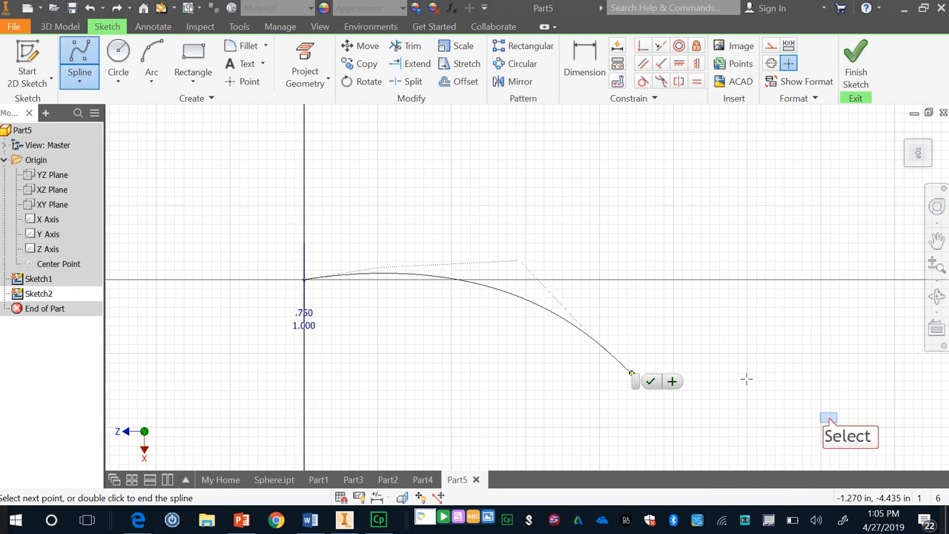
pyautogui.click(828, 415)
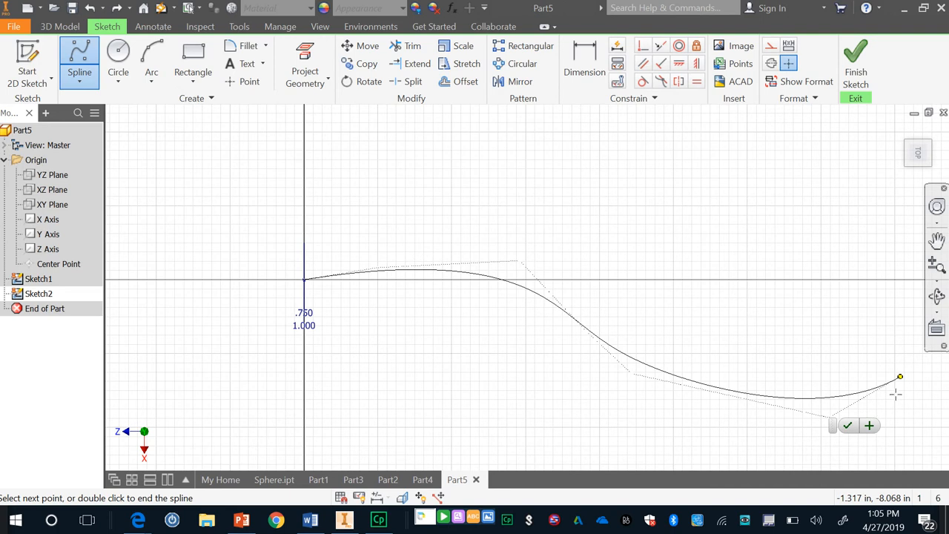
pyautogui.scroll(-2, 899, 376)
pyautogui.scroll(2, 899, 376)
pyautogui.scroll(-3, 896, 376)
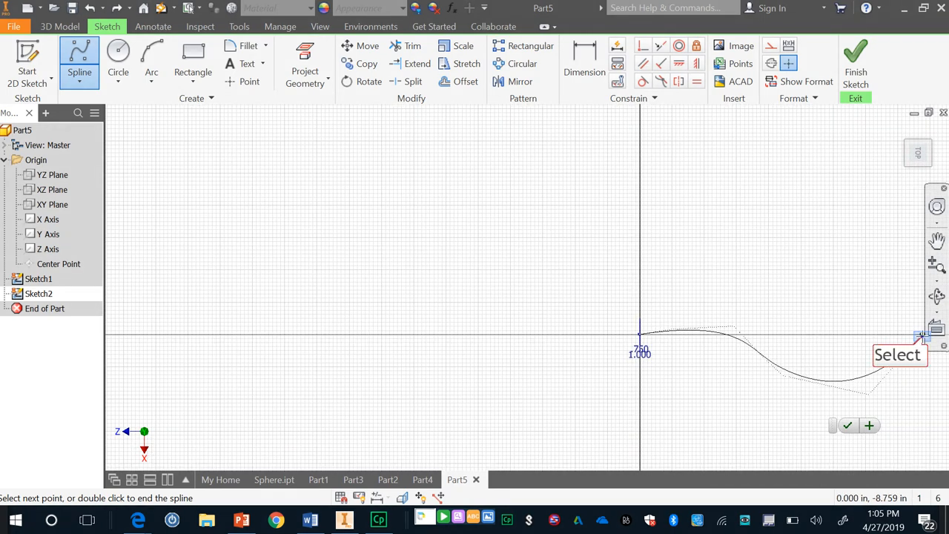
pyautogui.click(922, 334)
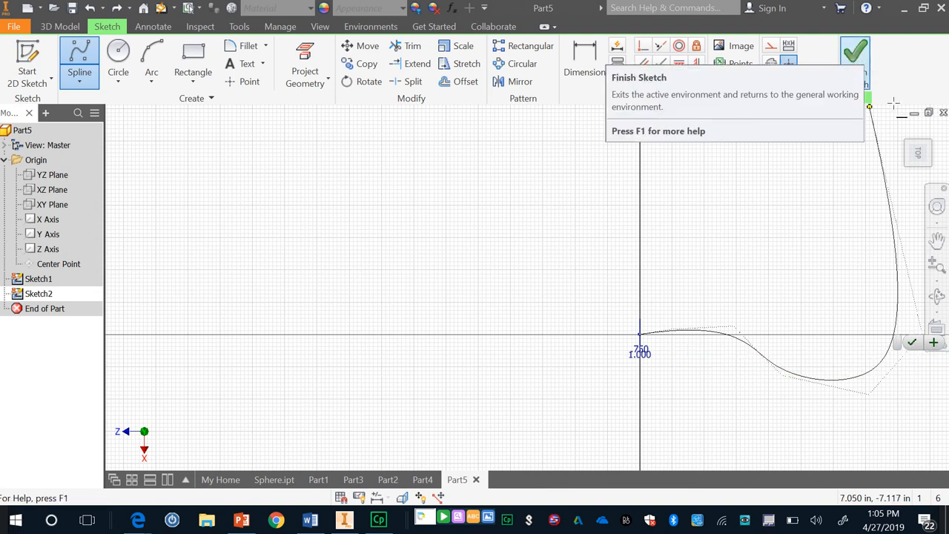
pyautogui.click(911, 343)
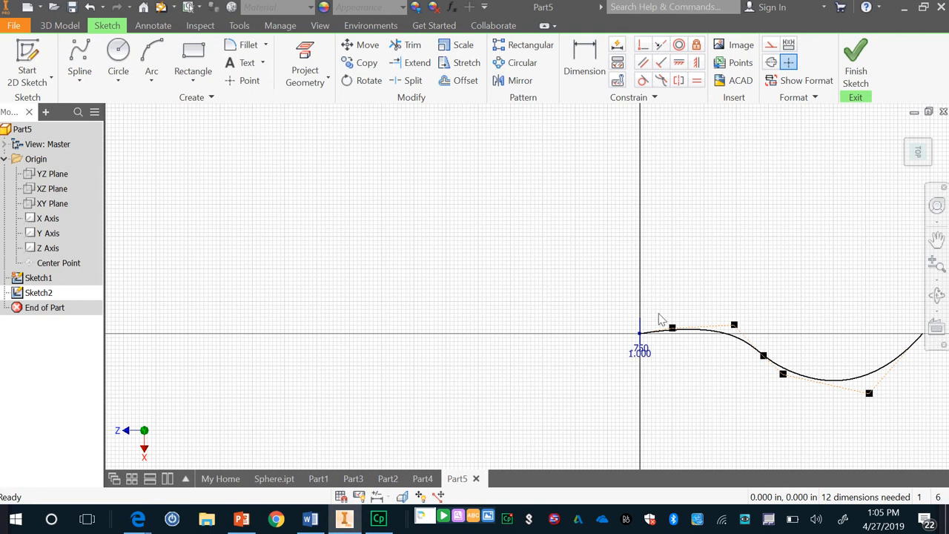
# Dimension the horizontal and vertical distances from the origin to the spline's nearest control vertex, keeping the measured values.
pyautogui.click(582, 63)
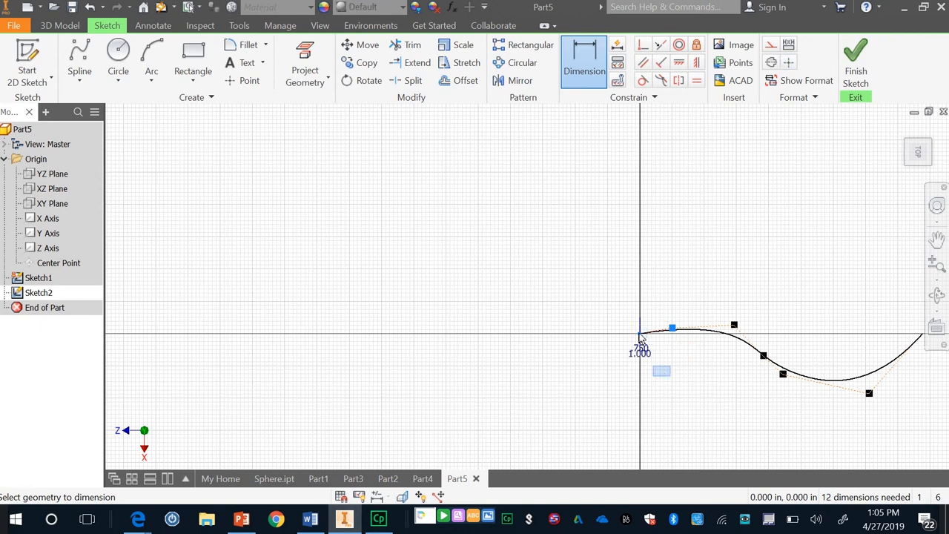
pyautogui.click(662, 370)
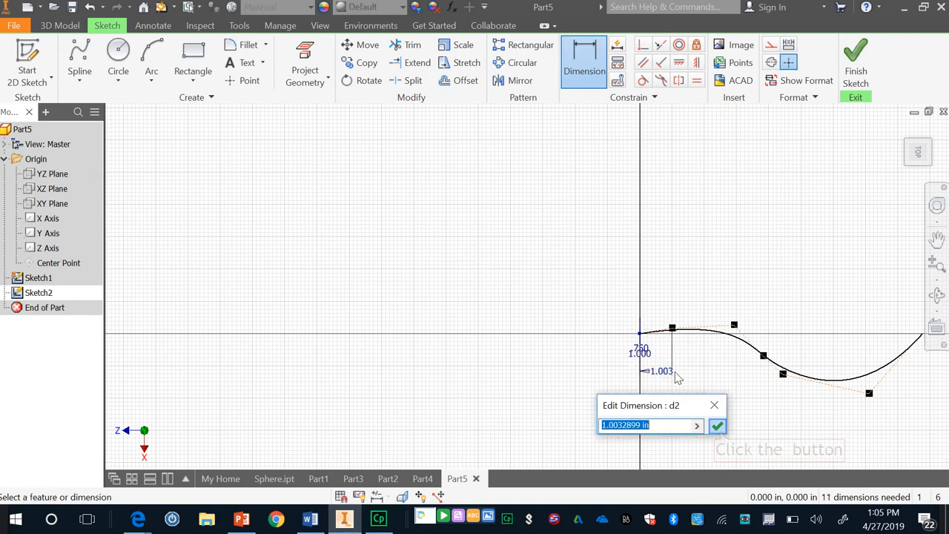
pyautogui.click(717, 426)
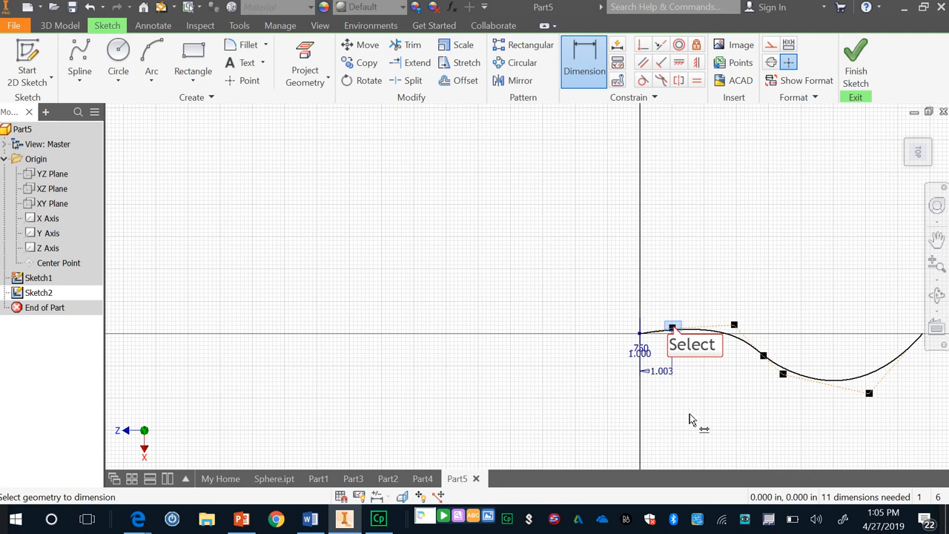
pyautogui.click(672, 328)
pyautogui.click(643, 333)
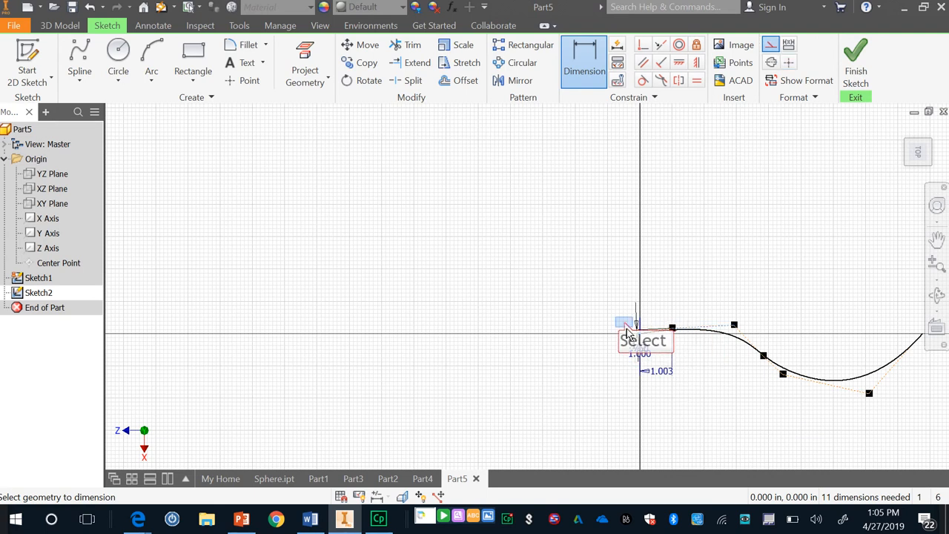
pyautogui.click(623, 324)
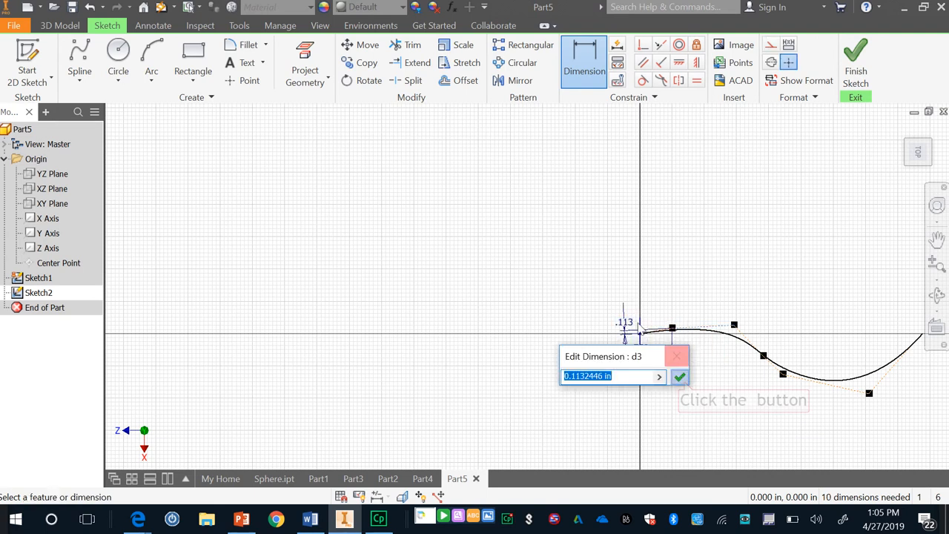
pyautogui.click(681, 378)
# View the Auto Dimension options without applying them, and finish the spline sketch.
pyautogui.click(616, 46)
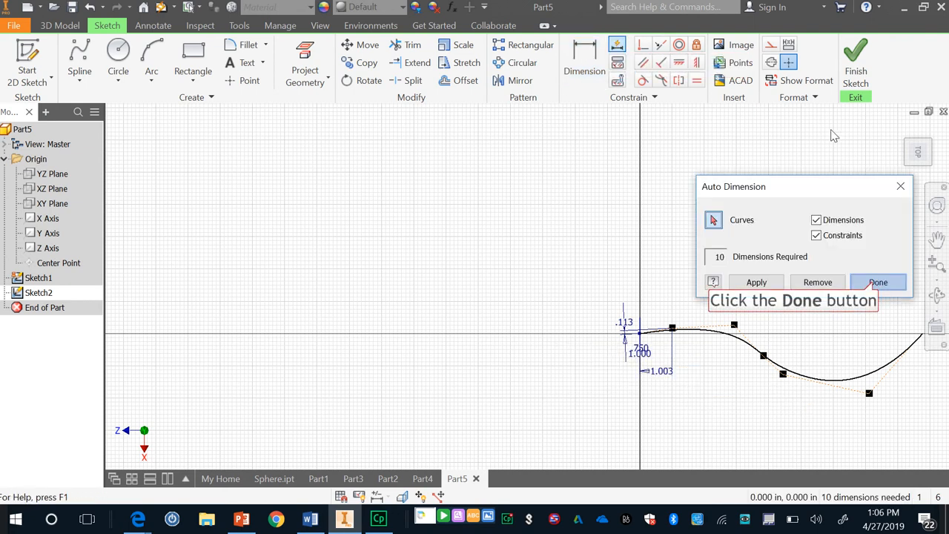
pyautogui.click(876, 283)
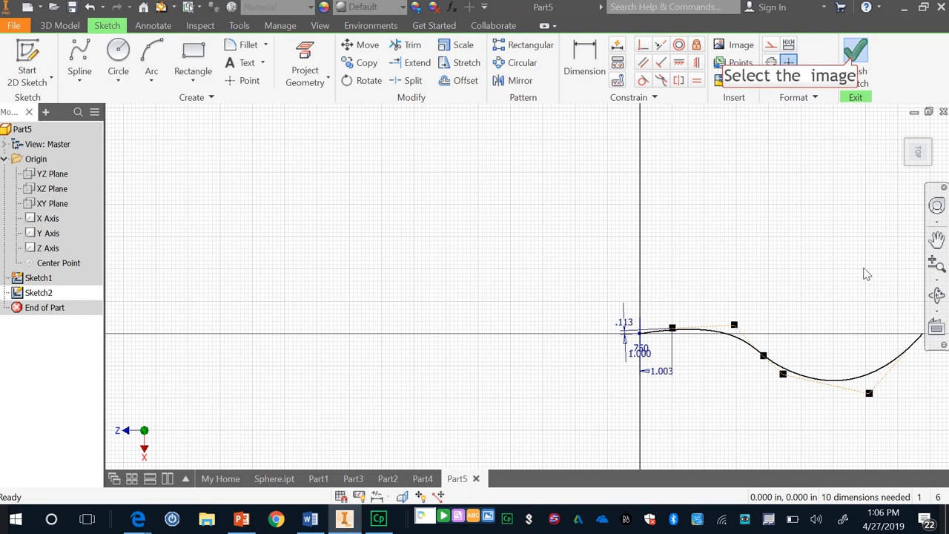
pyautogui.click(854, 62)
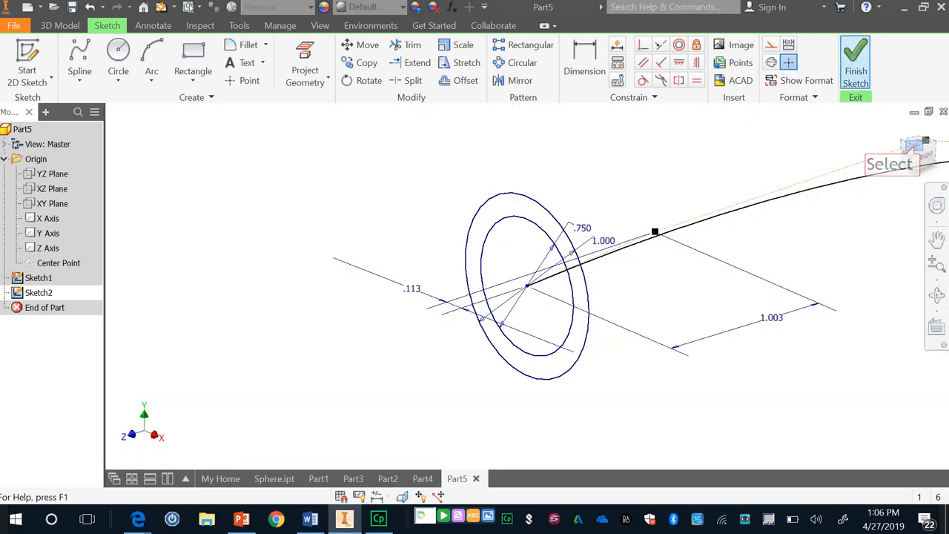
# Sweep the ring profile between the two concentric circles along the spline path as a solid with 0 taper and twist.
pyautogui.click(914, 147)
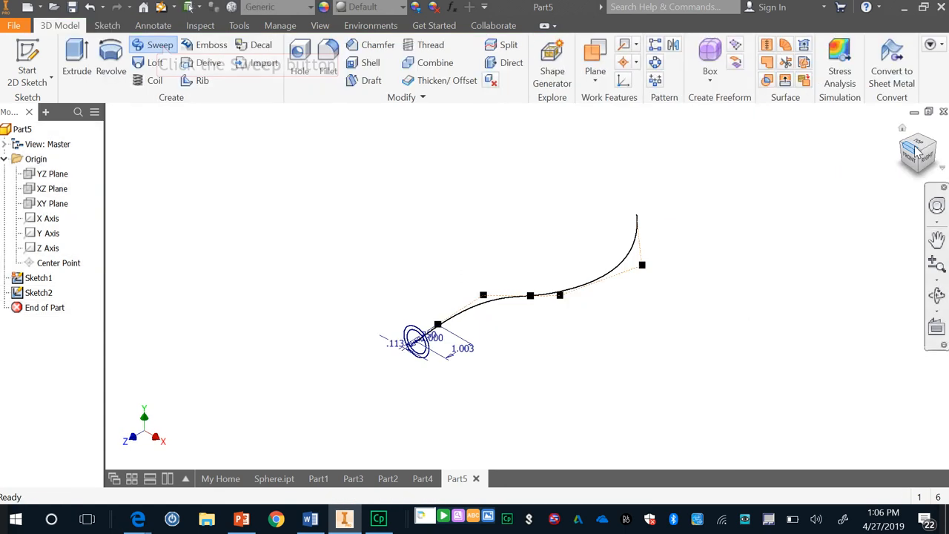
pyautogui.click(160, 46)
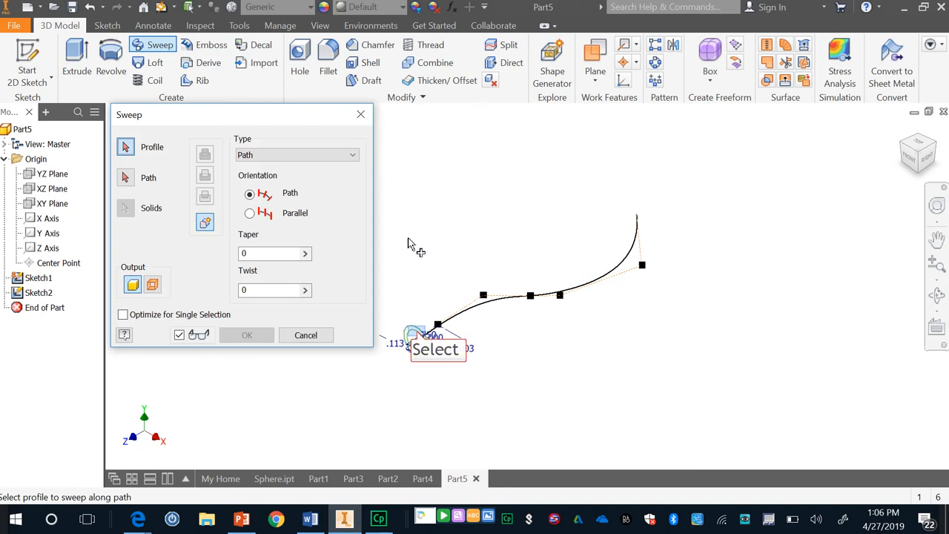
pyautogui.click(415, 335)
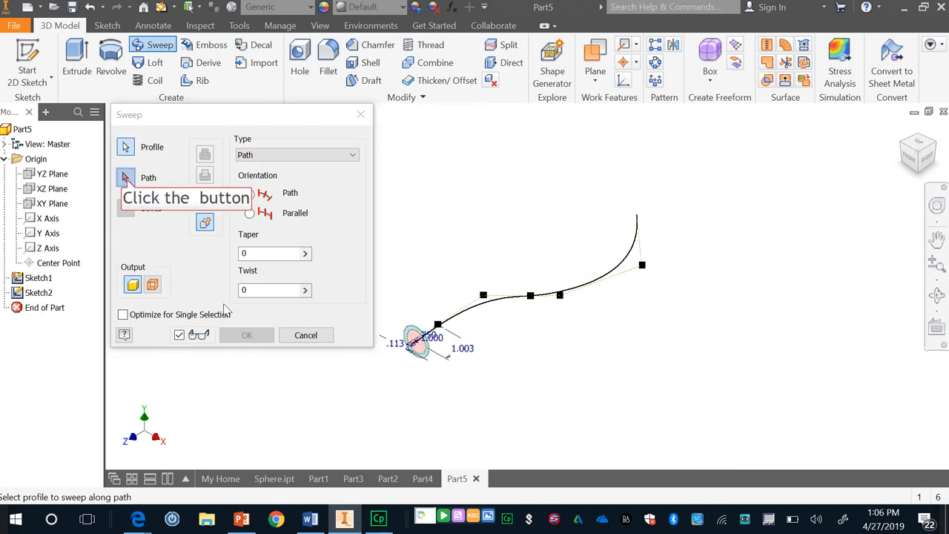
pyautogui.click(126, 179)
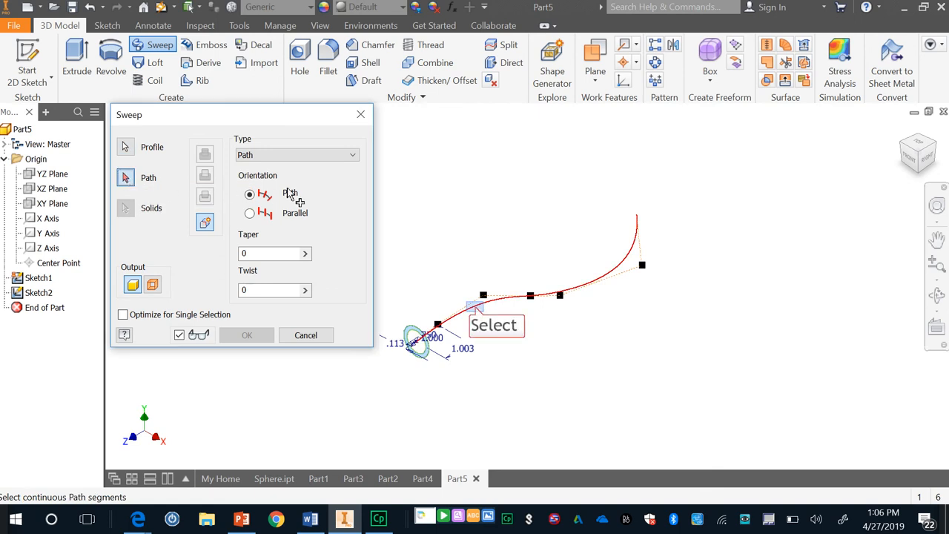
pyautogui.click(475, 310)
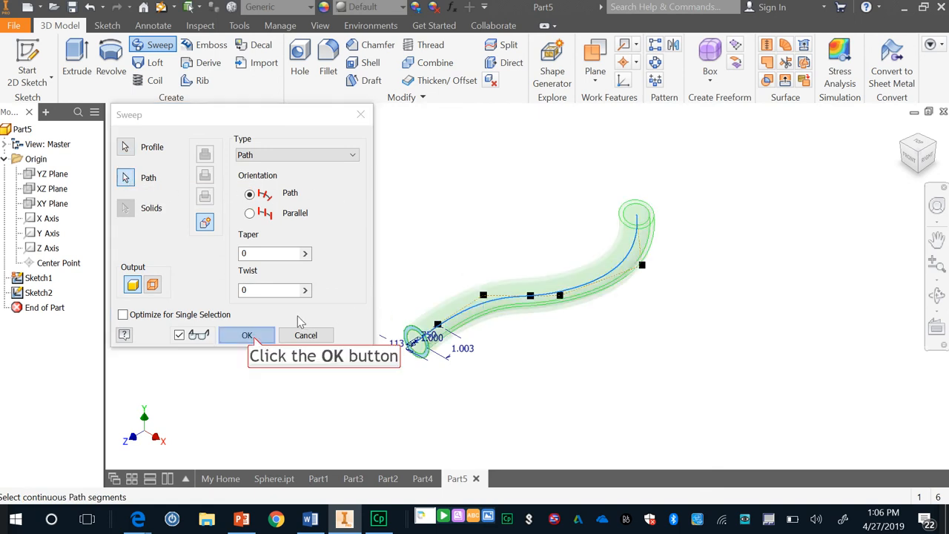
pyautogui.click(248, 337)
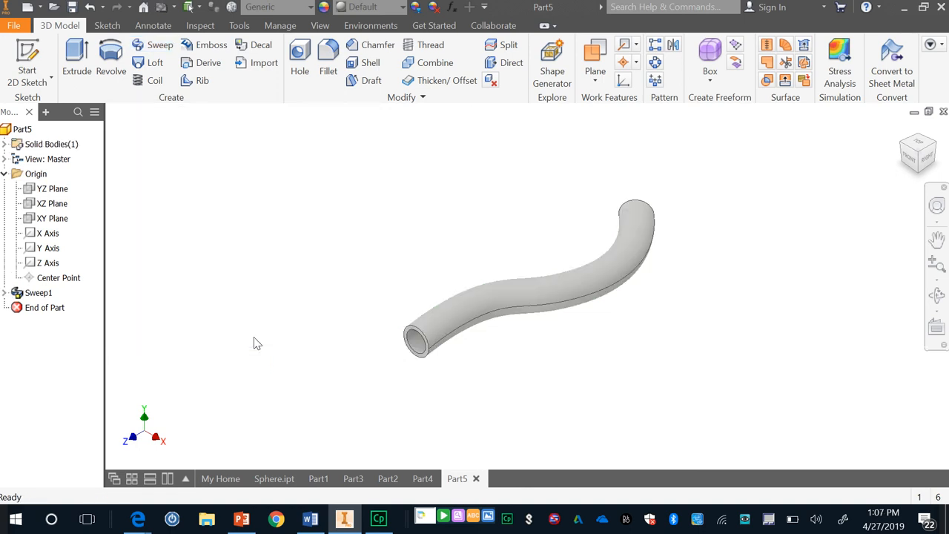